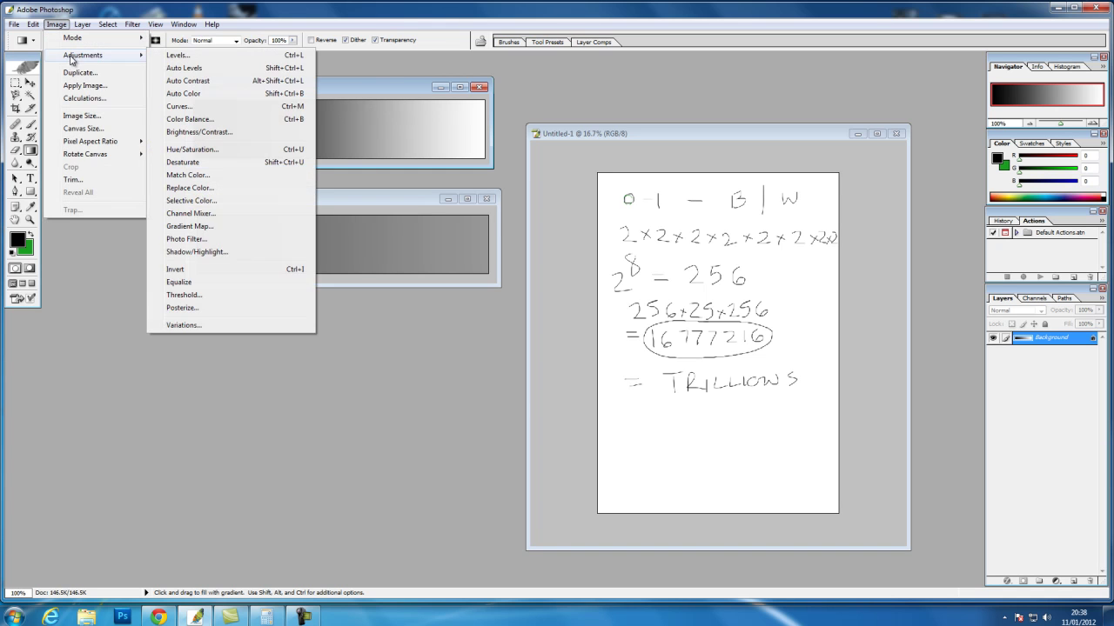
Set the 8bit gradient's Levels output range to 100 and 150.
left_click(178, 58)
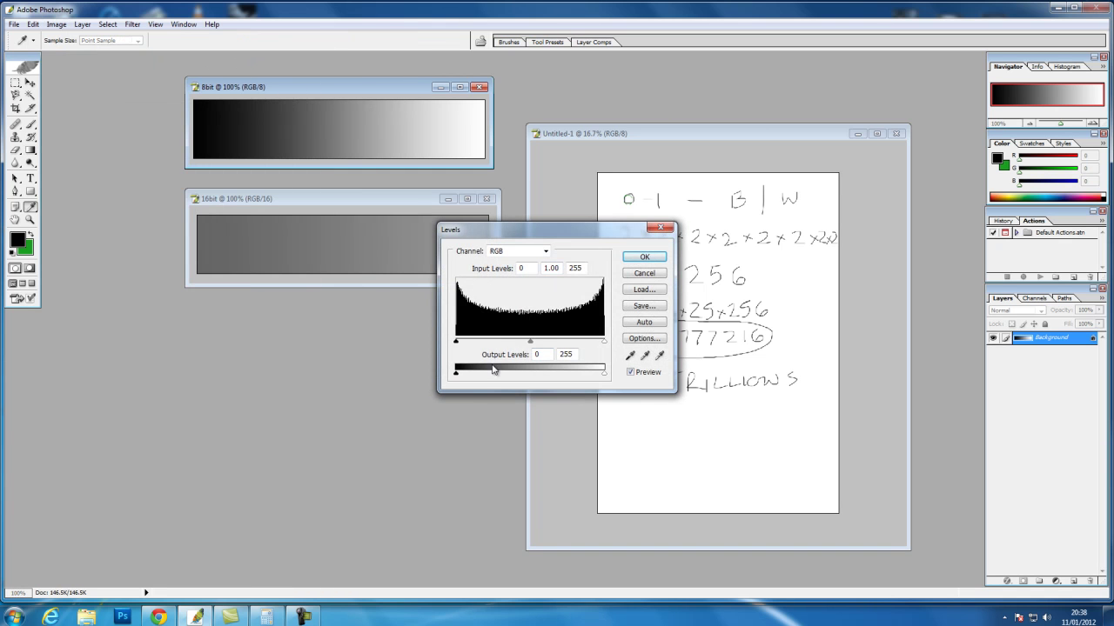
left_click(457, 374)
type("100")
key("Tab")
type("1")
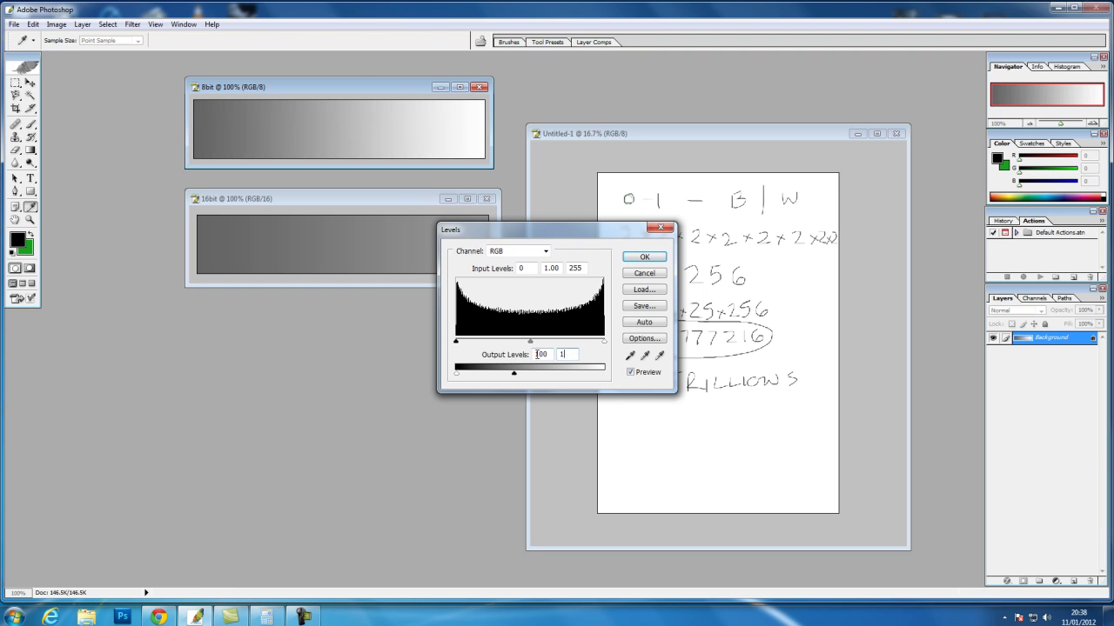
type("50")
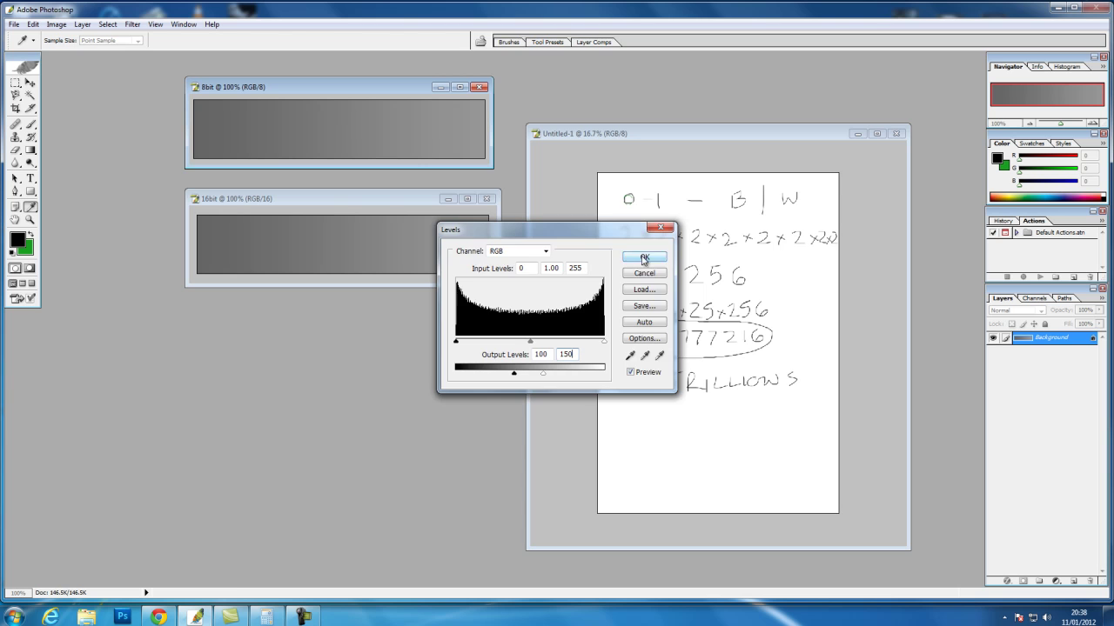
key("Return")
Switch back to the Gradient tool, bring the 16bit gradient window forward and reopen the Image menu.
key("g")
left_click_drag(339, 200, 342, 196)
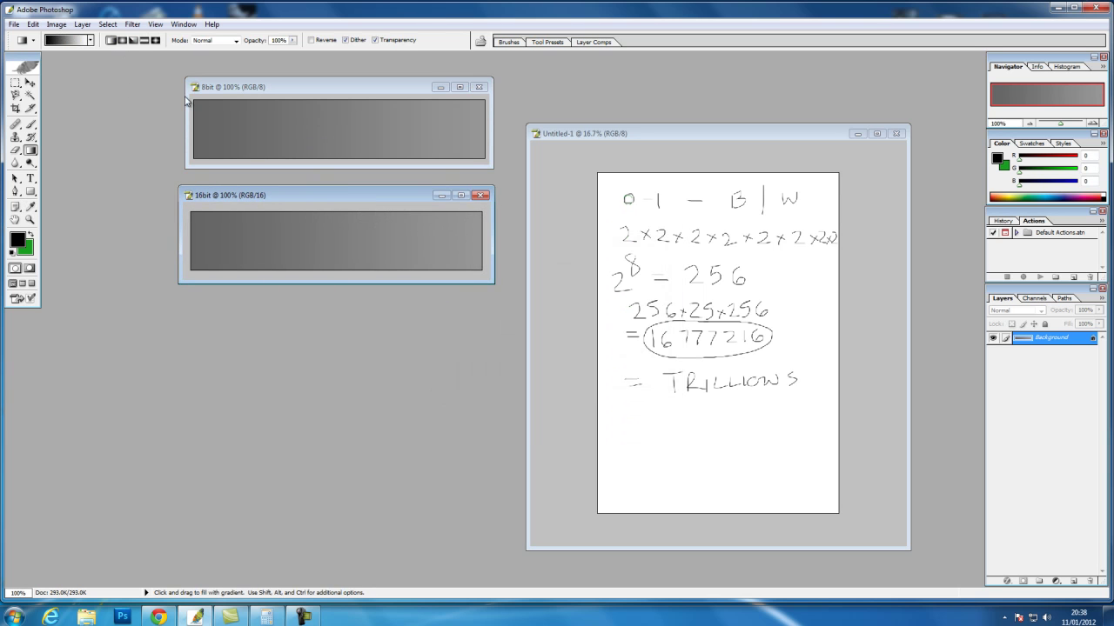
left_click(56, 25)
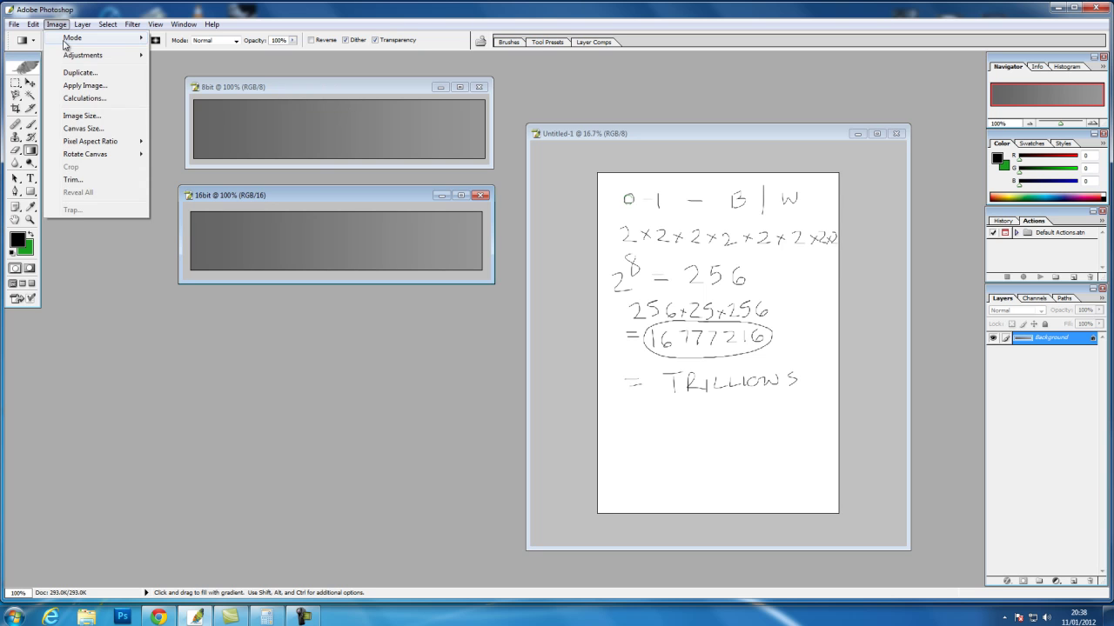
mouse_move(68, 56)
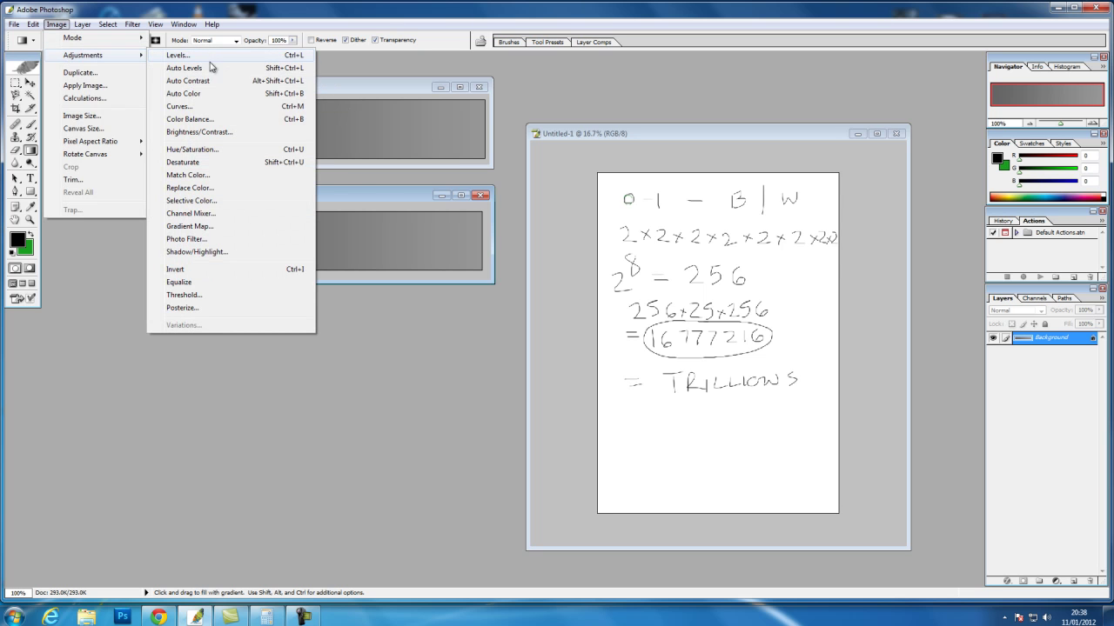
left_click(328, 194)
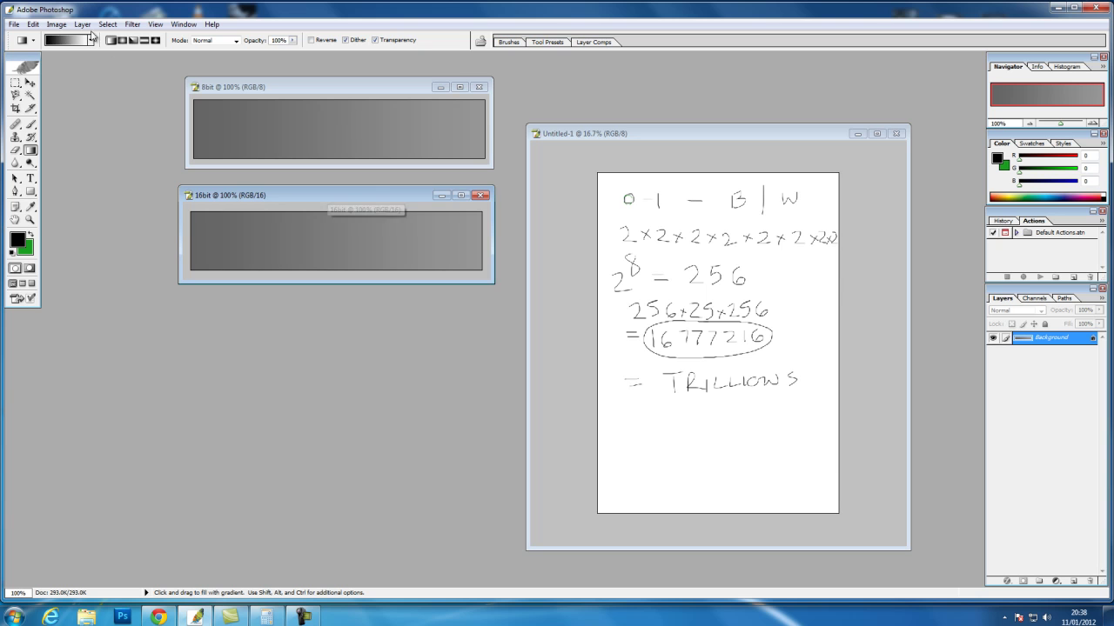
left_click(56, 24)
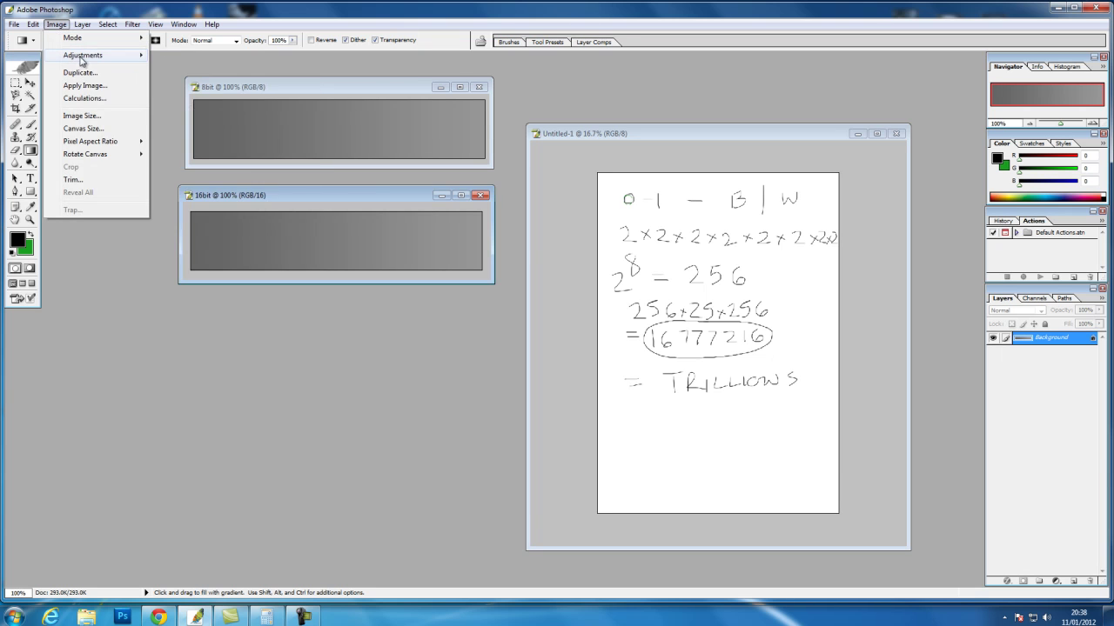
Apply Levels with input black 98 and white 150 to the 16bit gradient.
mouse_move(81, 59)
left_click(187, 57)
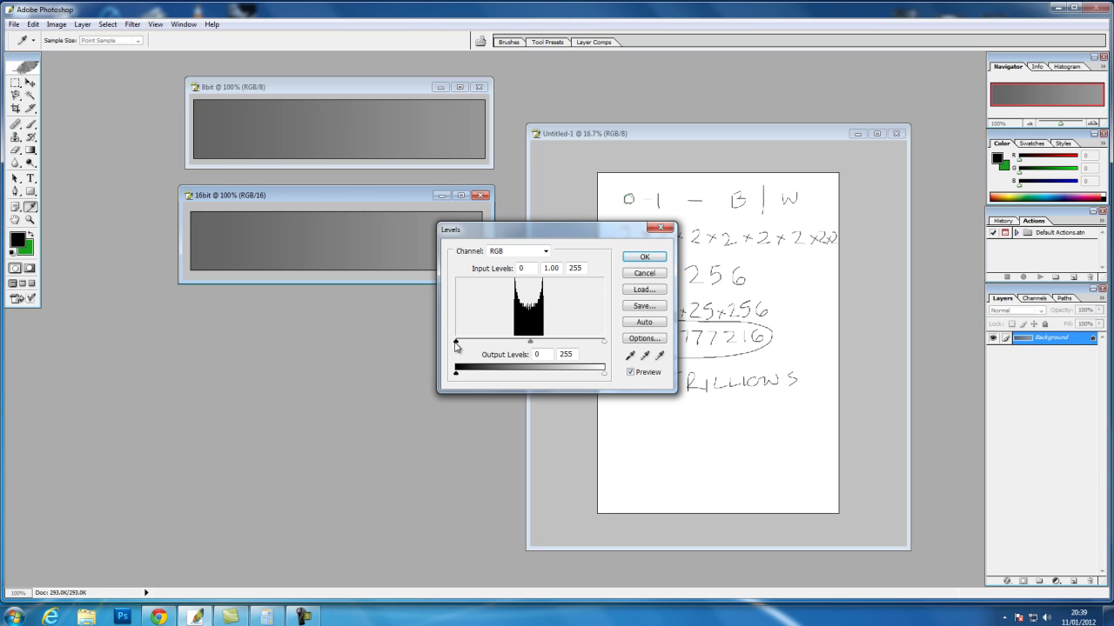
left_click_drag(455, 343, 513, 345)
left_click_drag(604, 343, 545, 345)
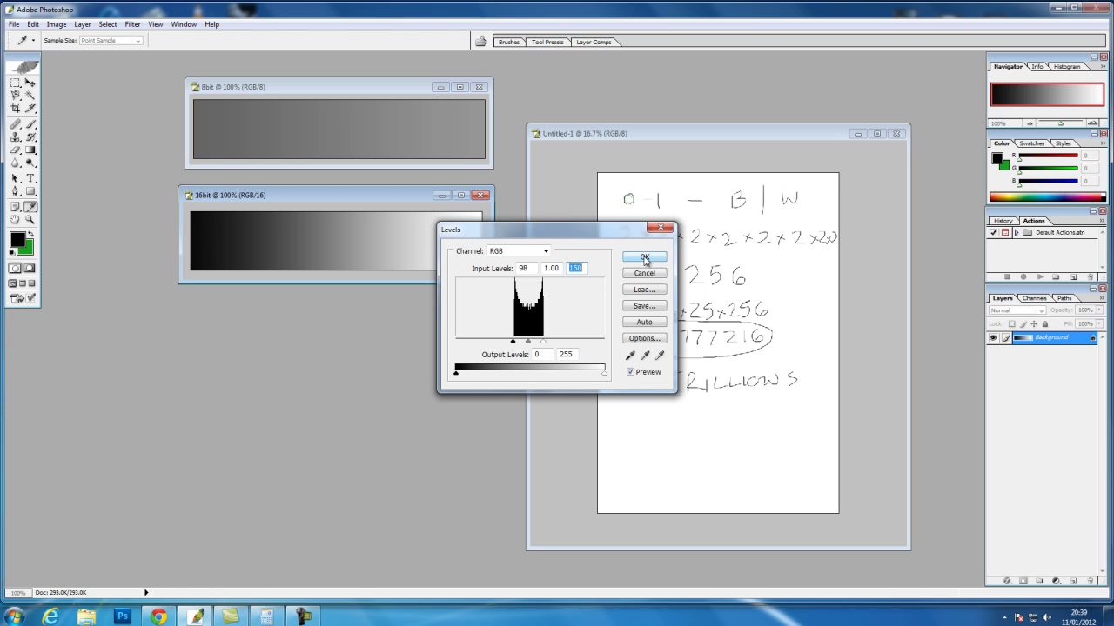
left_click(645, 259)
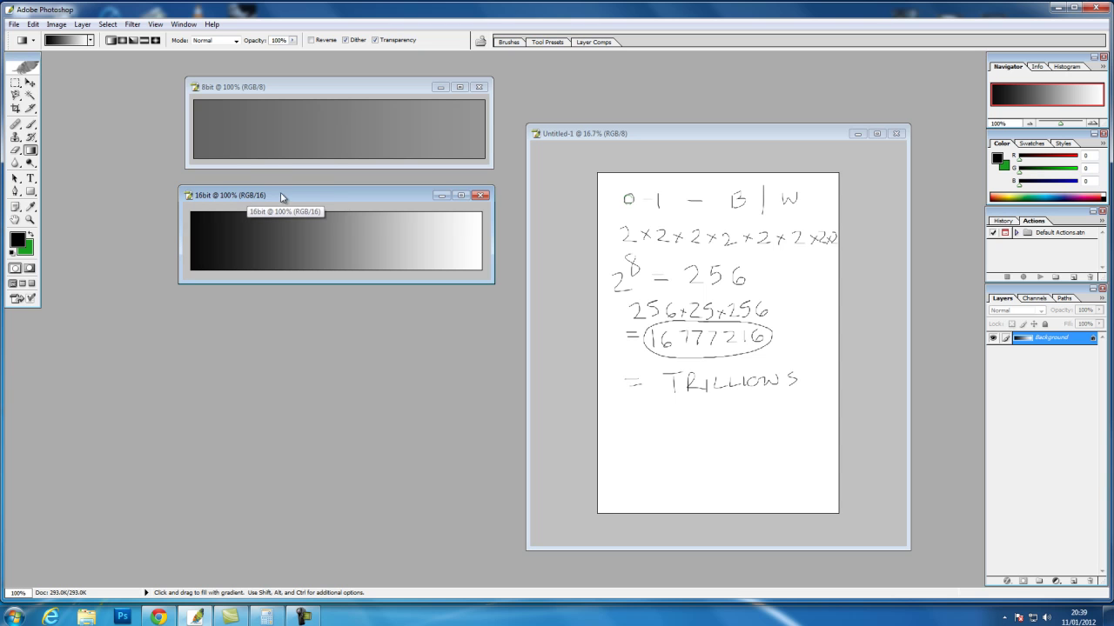
left_click(340, 91)
Apply Levels with input black 99 and white 154 to the 8bit gradient.
left_click(56, 24)
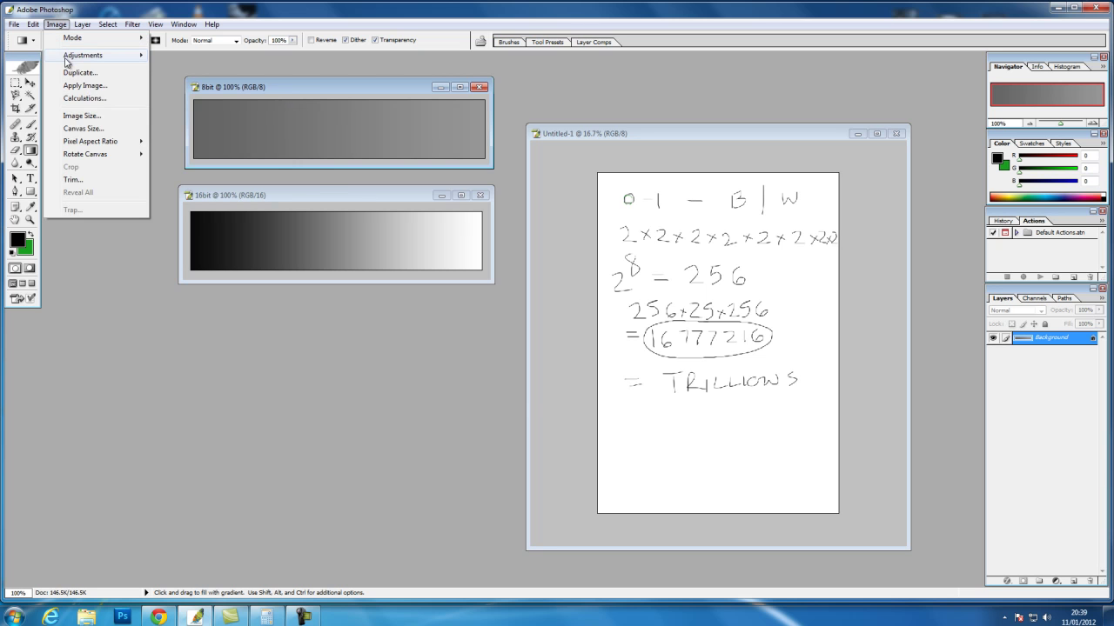
mouse_move(73, 58)
left_click(178, 56)
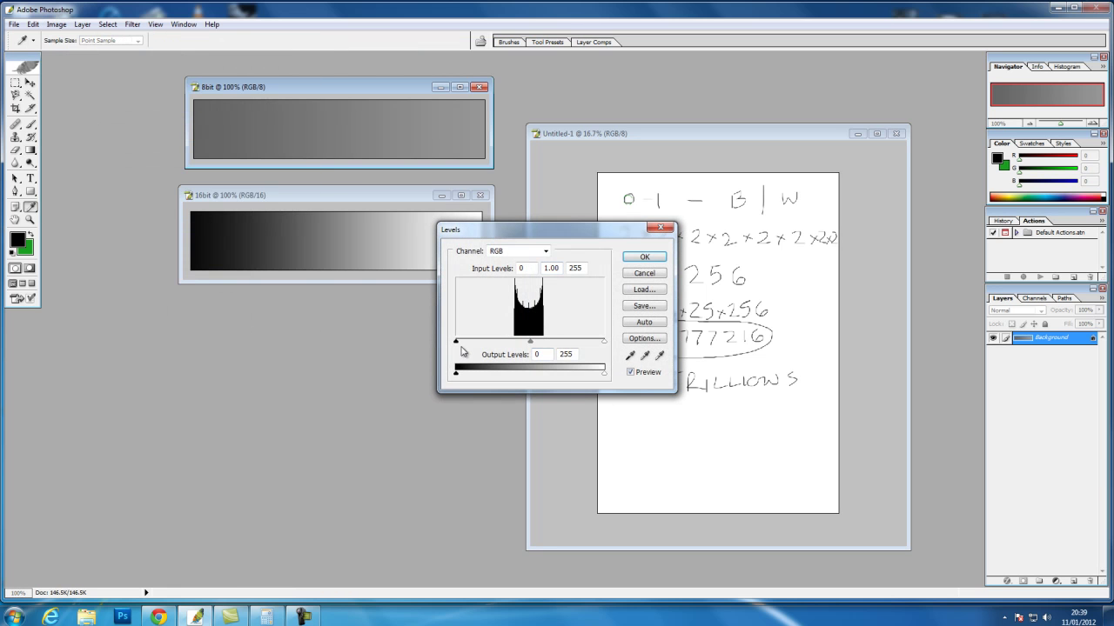
left_click_drag(456, 341, 513, 342)
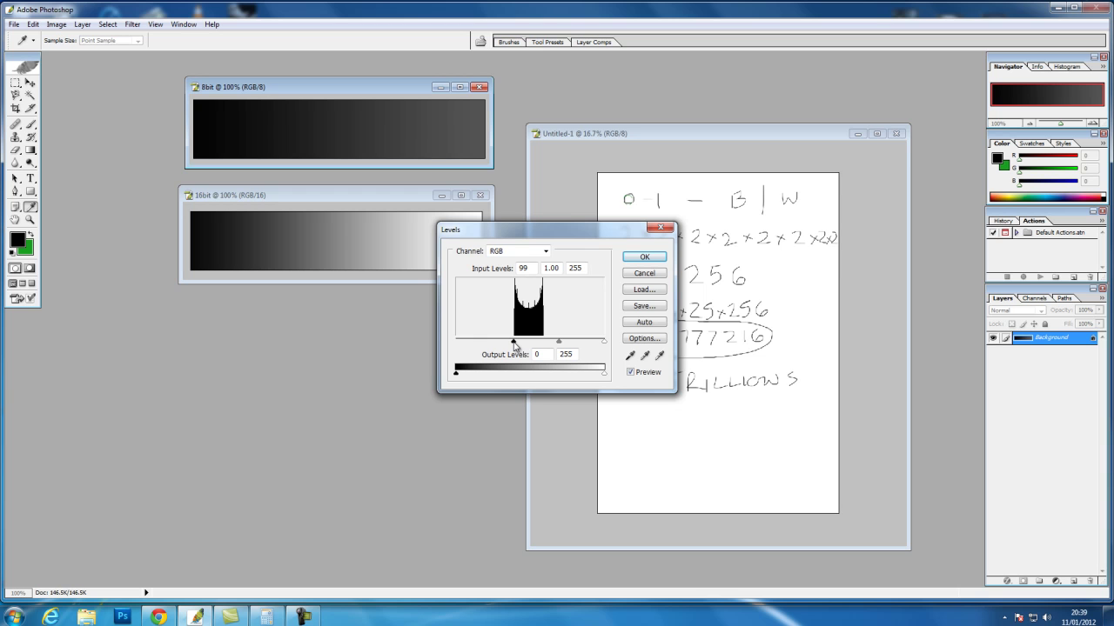
left_click_drag(603, 341, 541, 345)
left_click(645, 274)
key("g")
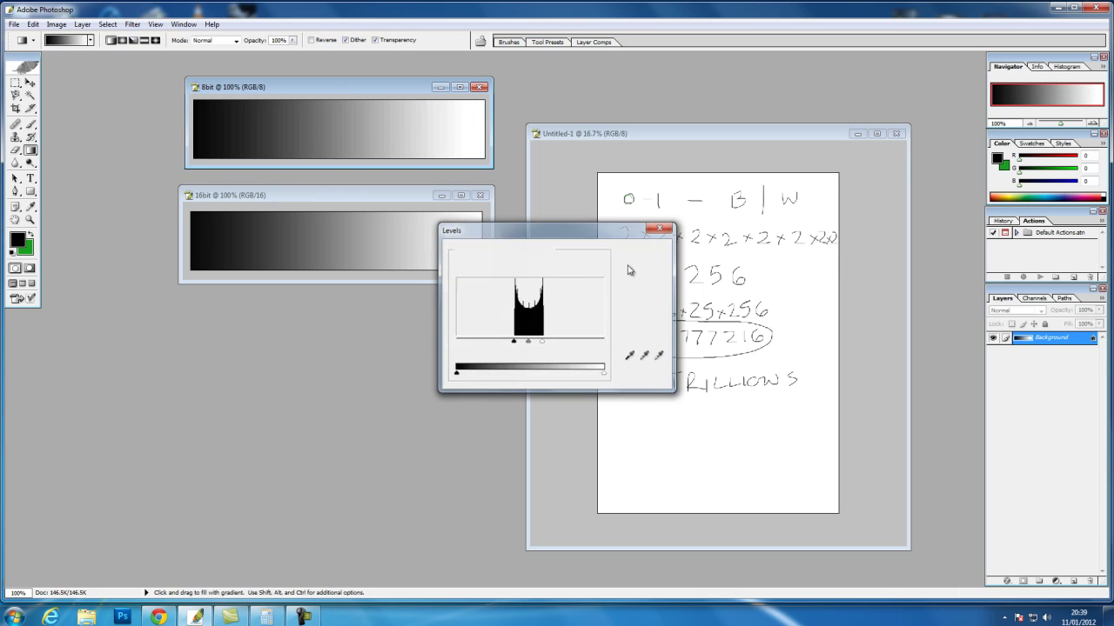
left_click_drag(305, 93, 301, 85)
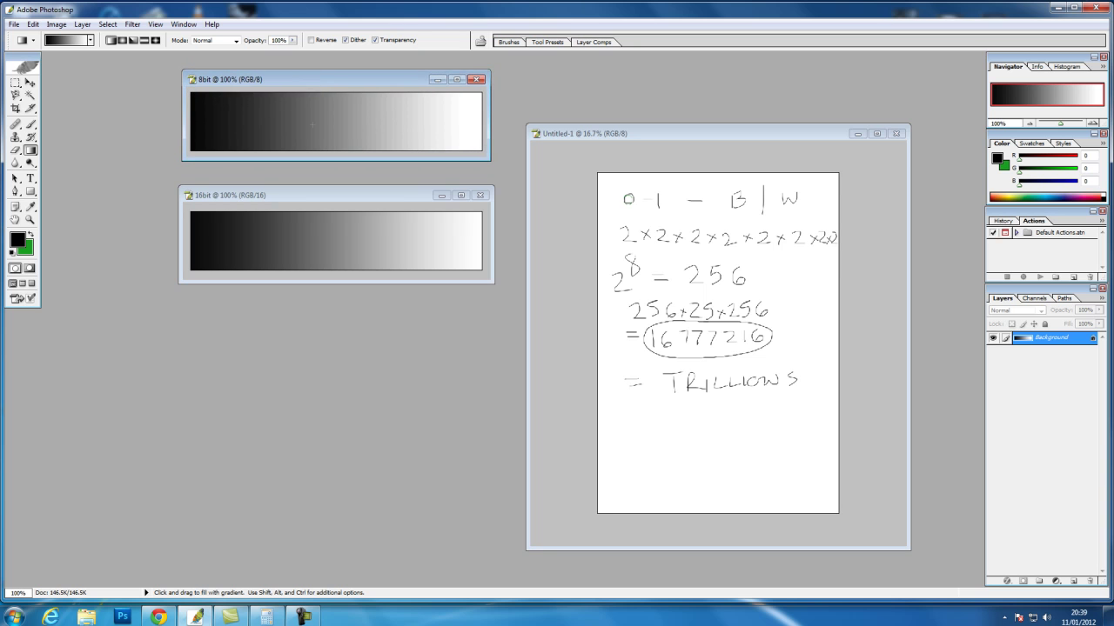
Reposition the 16bit, 8bit and notes windows, leaving the 8bit gradient active.
left_click_drag(306, 198, 306, 184)
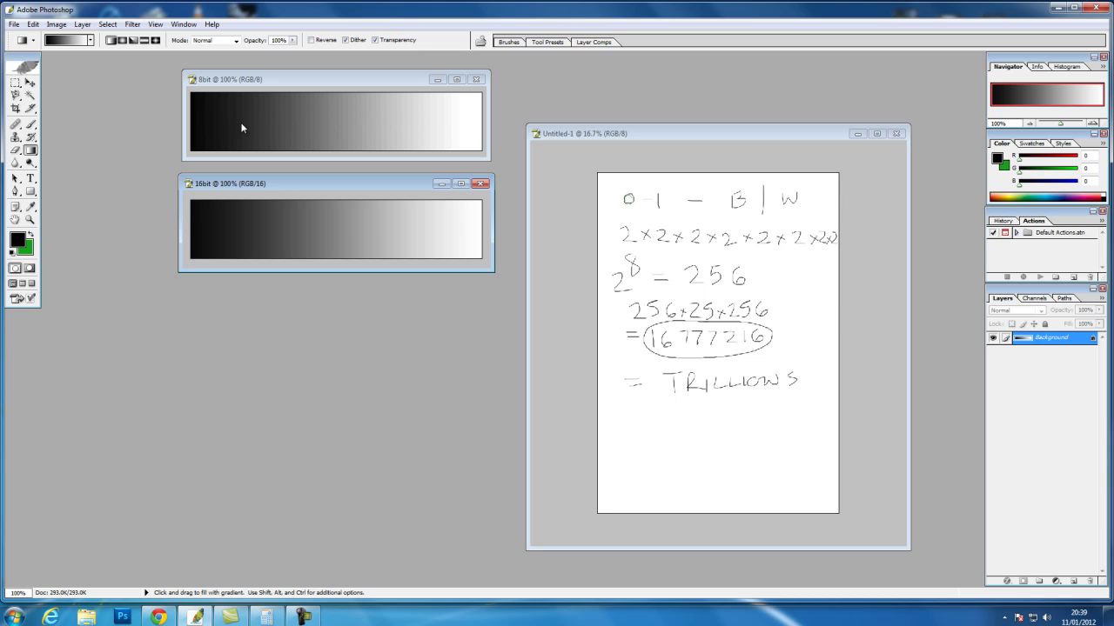
left_click_drag(338, 82, 339, 85)
left_click(298, 185)
left_click_drag(297, 188, 300, 183)
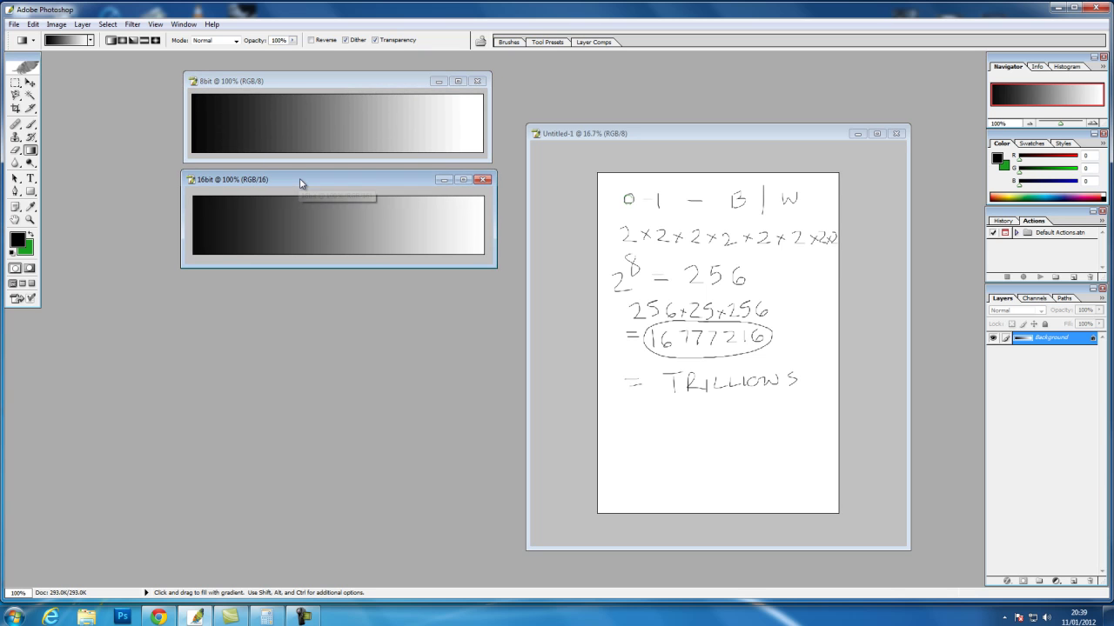
left_click_drag(671, 137, 677, 114)
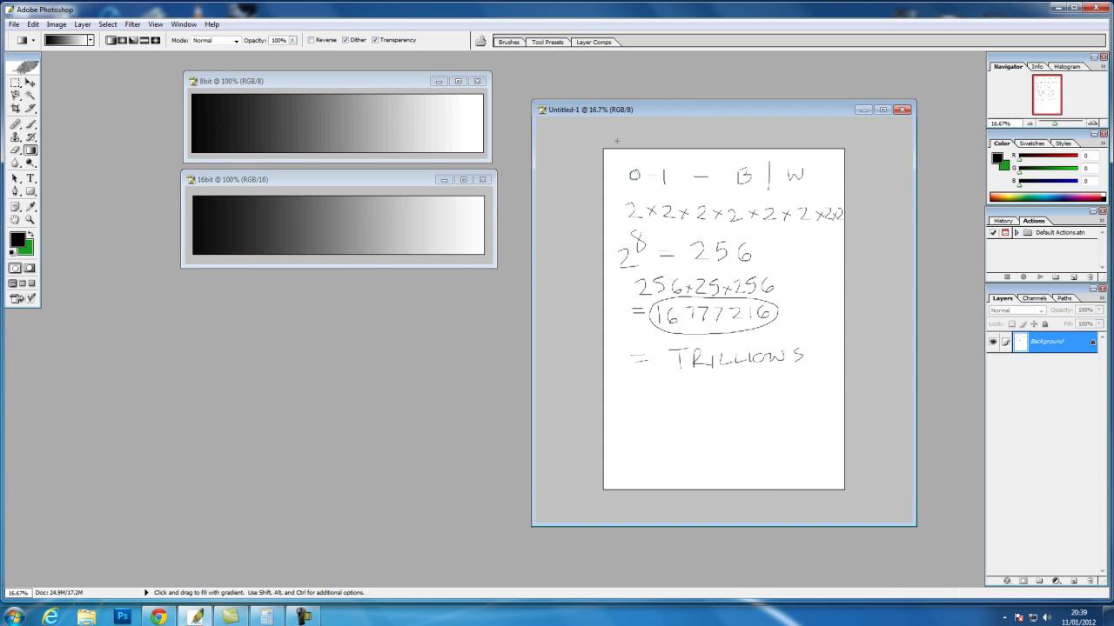
left_click(312, 85)
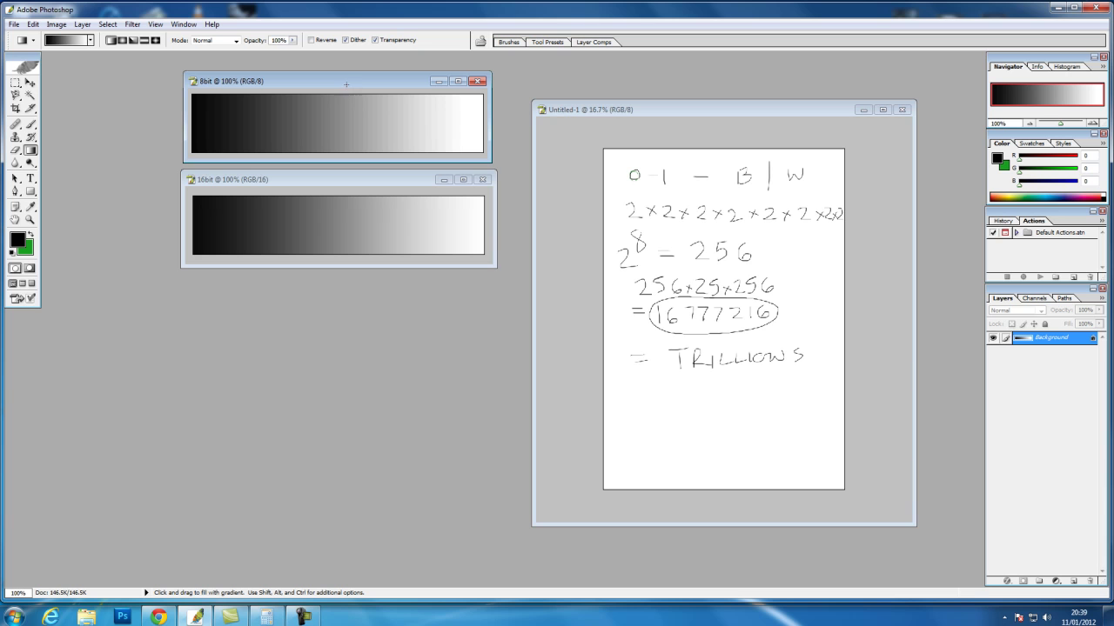
Step through the 8bit gradient's Red, Green and Blue channels individually.
left_click(1035, 299)
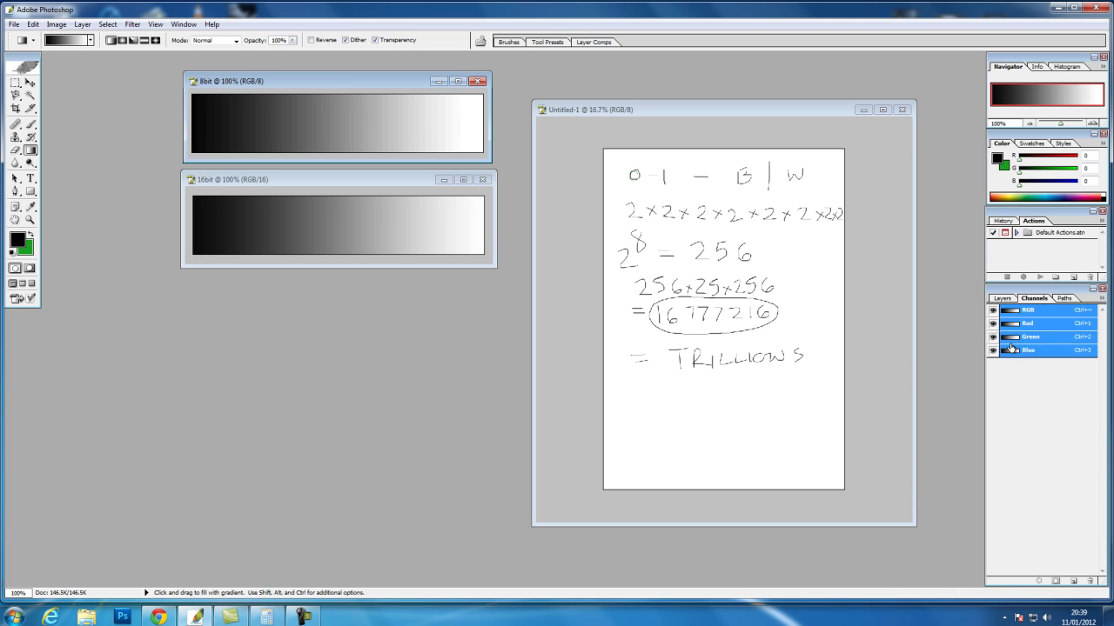
left_click(1028, 324)
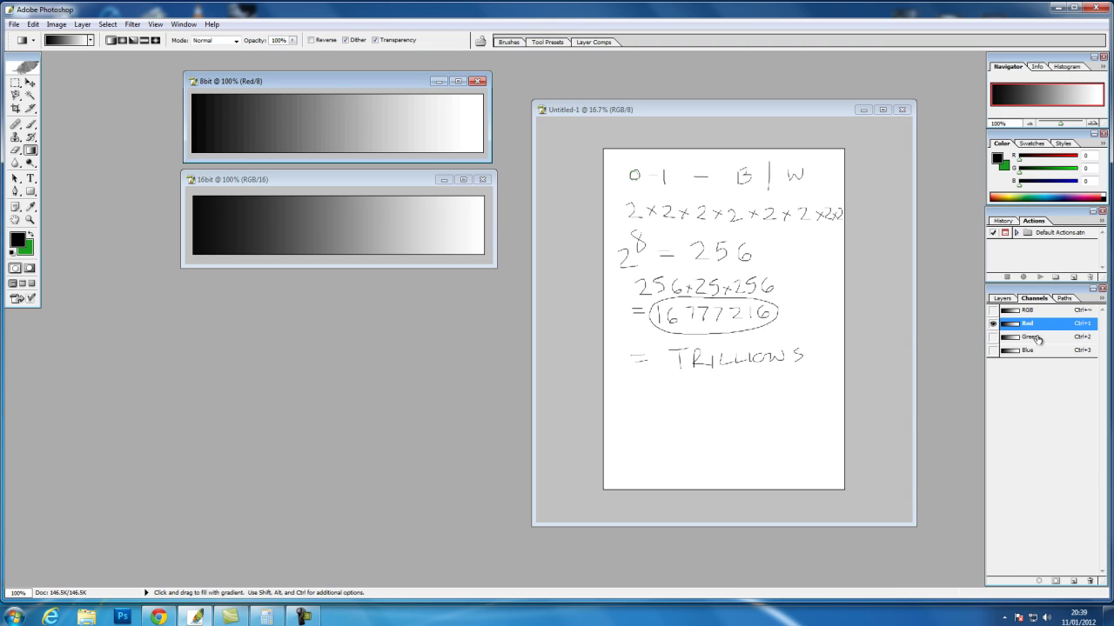
left_click(1030, 340)
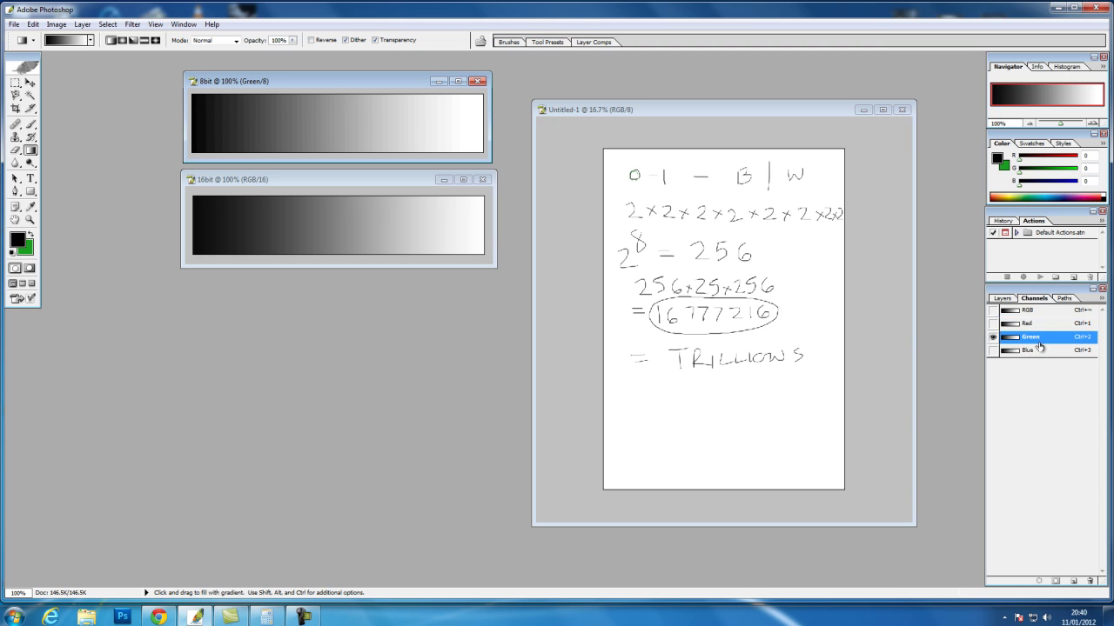
left_click(1036, 352)
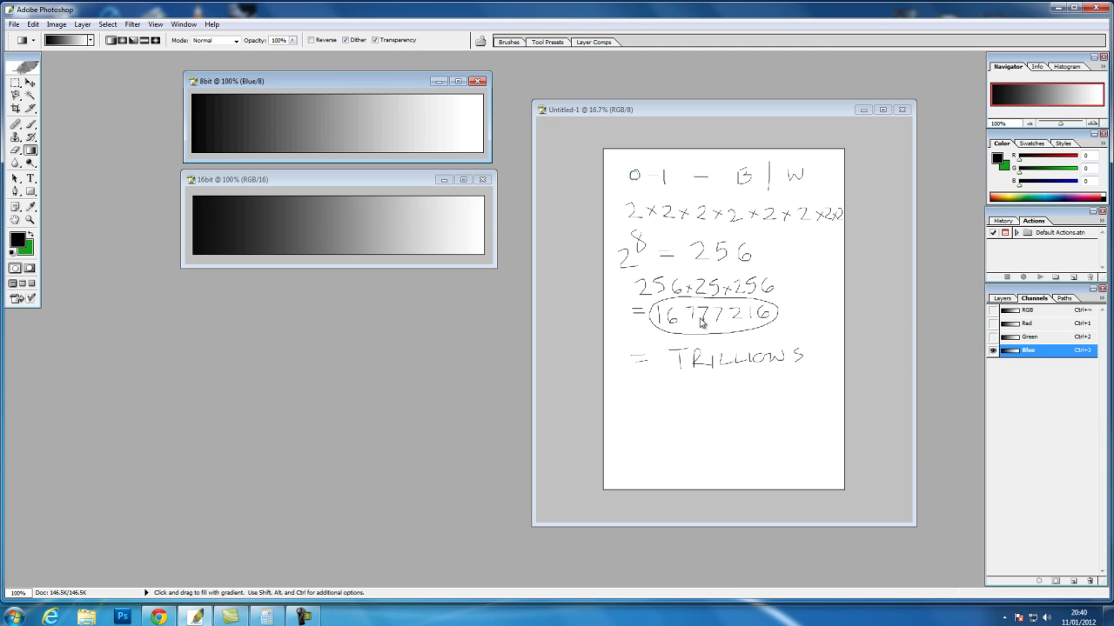
left_click(1044, 337)
left_click(1044, 323)
left_click(1044, 313)
left_click(1047, 324)
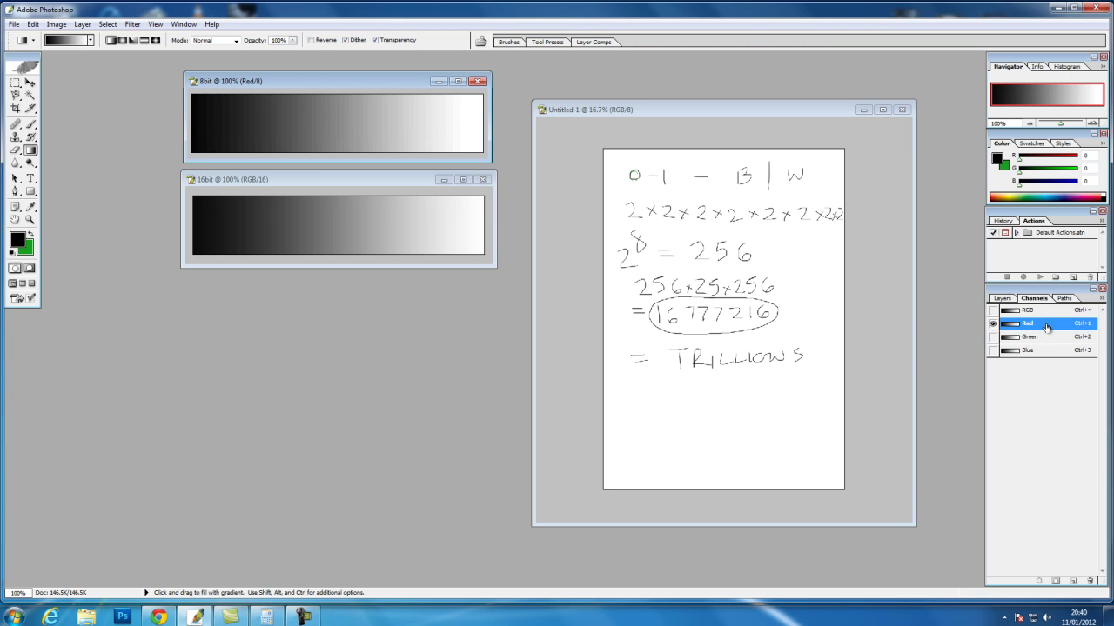
left_click(1043, 338)
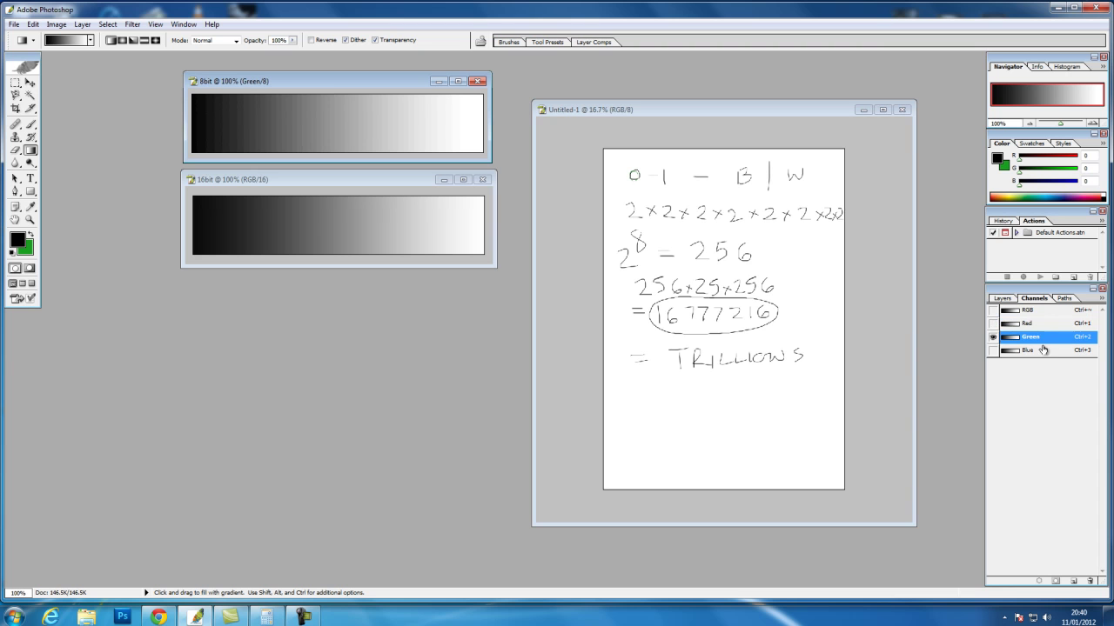
left_click(1043, 351)
left_click(1045, 338)
left_click(1041, 326)
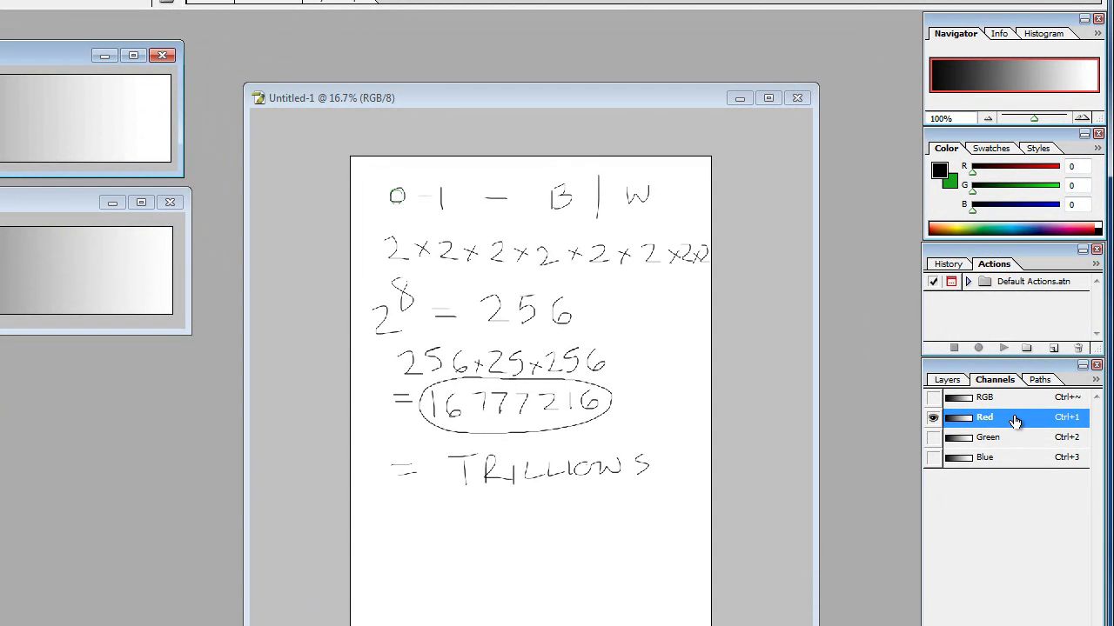
View the notes document's Green and Blue channels and move its window up-left.
left_click(1011, 439)
left_click(1009, 459)
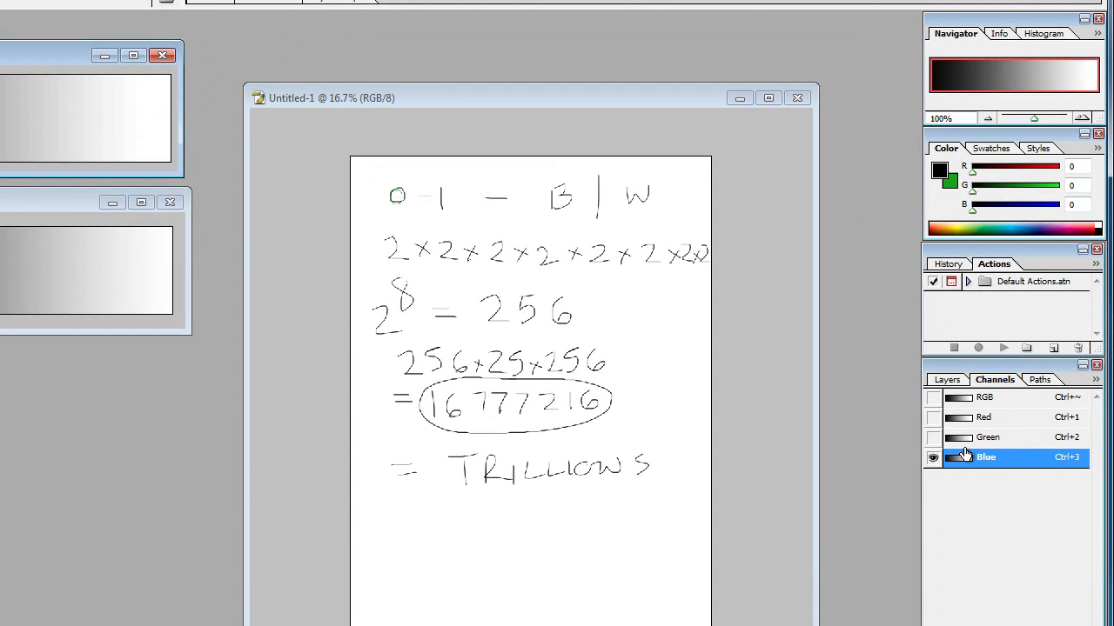
left_click_drag(446, 103, 419, 60)
Restore the composite with Ctrl+~ and add a new Alpha 1 channel to the notes.
key("ctrl+grave")
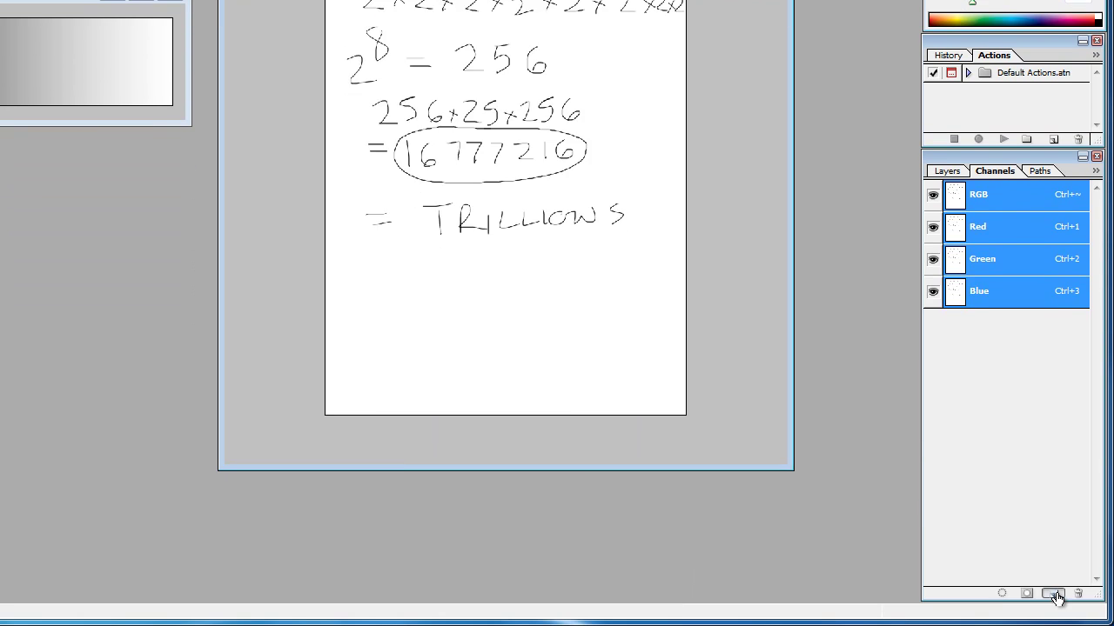
left_click(1053, 594)
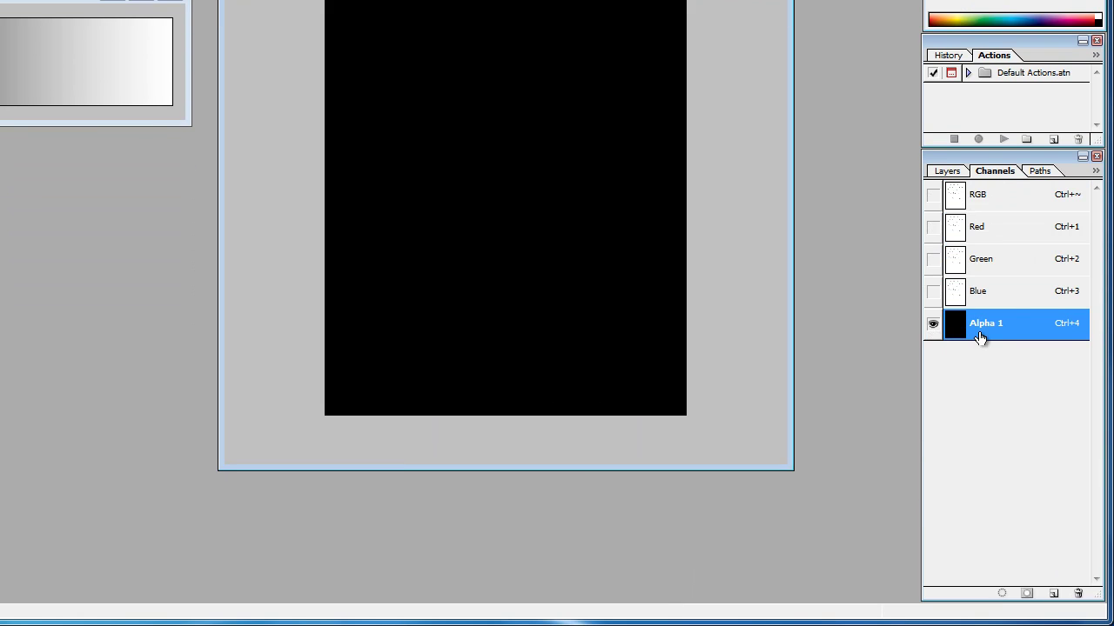
left_click(1012, 292)
left_click(1014, 228)
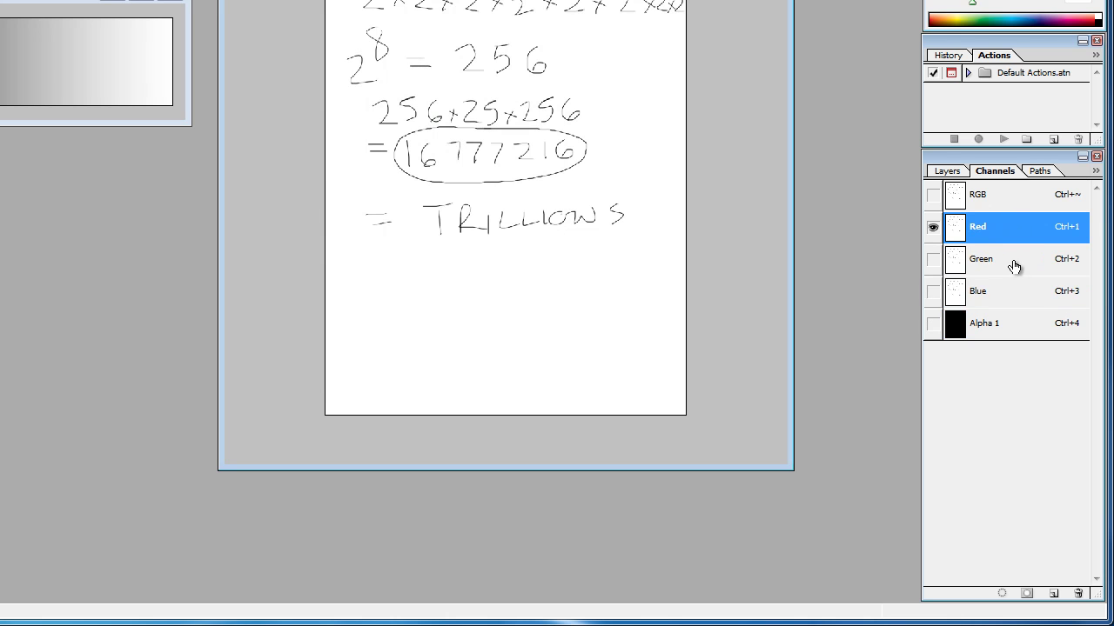
Return the notes to the RGB composite view and show the Layers panel.
left_click(954, 173)
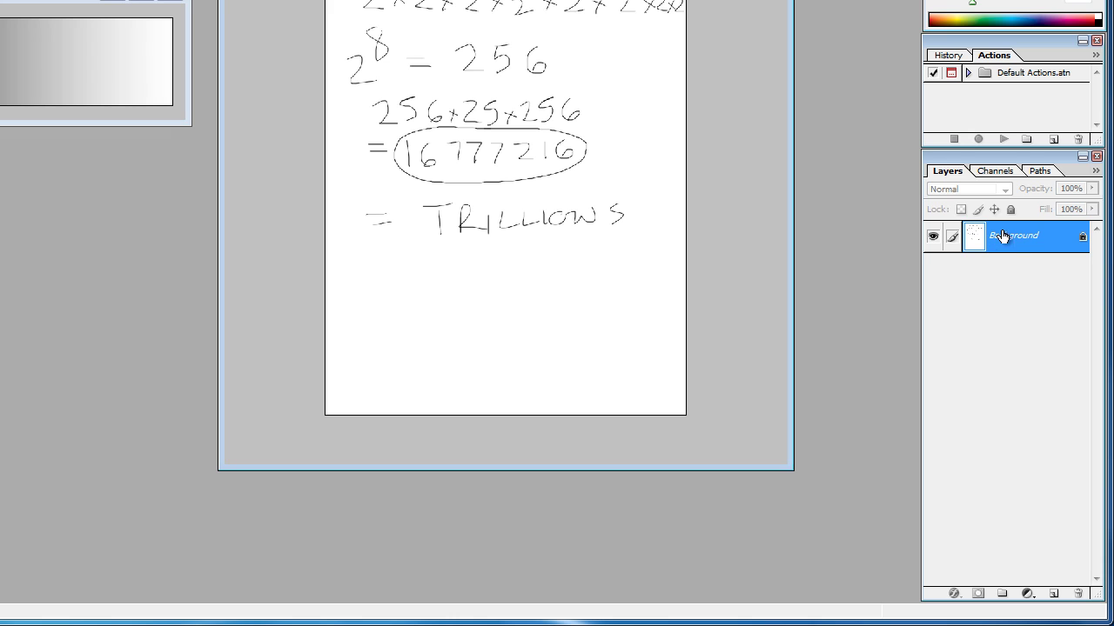
left_click(1005, 174)
left_click(1002, 186)
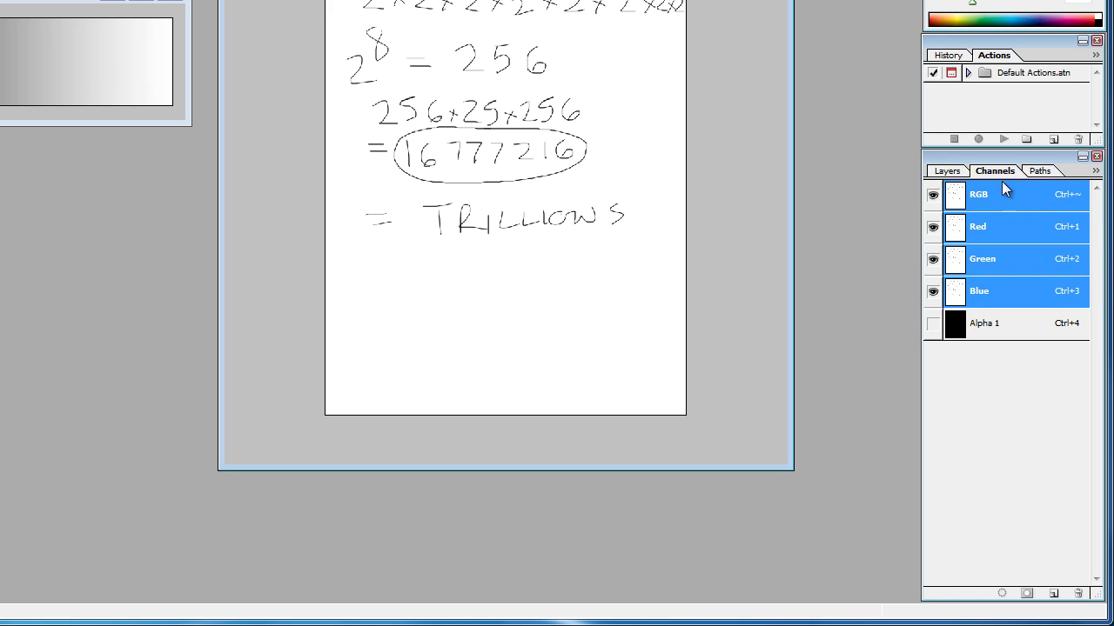
left_click(962, 172)
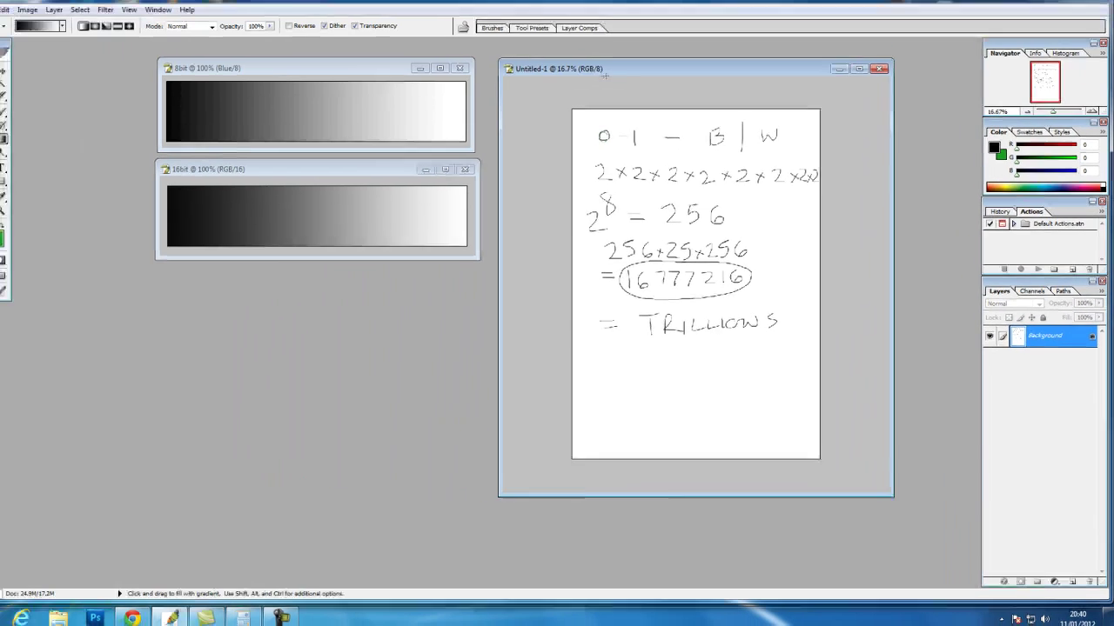
left_click_drag(612, 71, 616, 95)
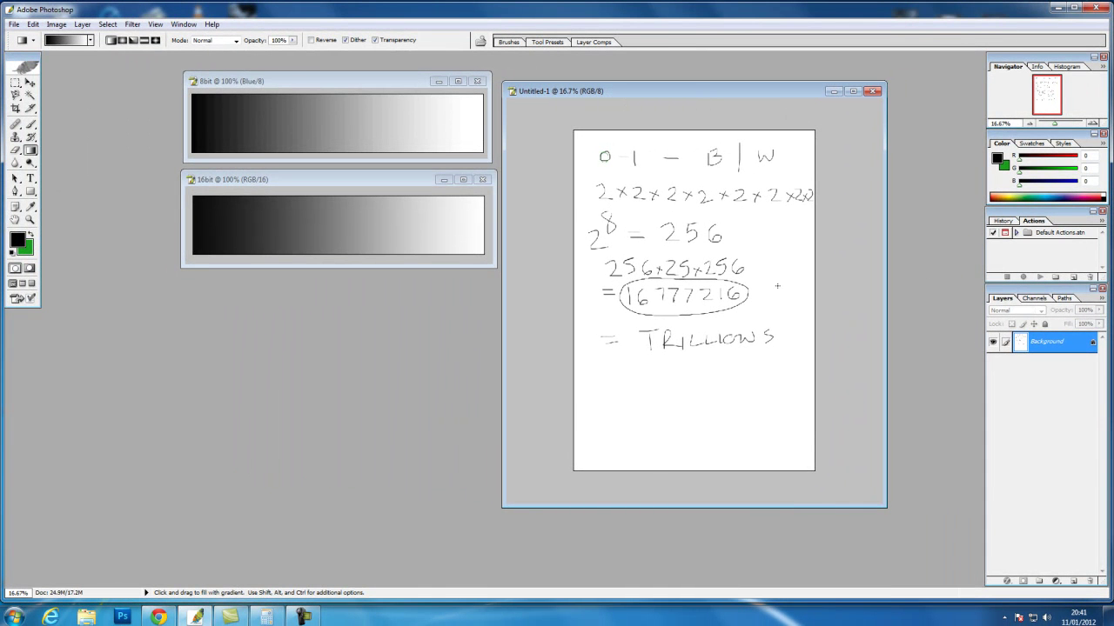
Save the notes as Untitled-1.tga in Targa format with alpha channels.
left_click(14, 25)
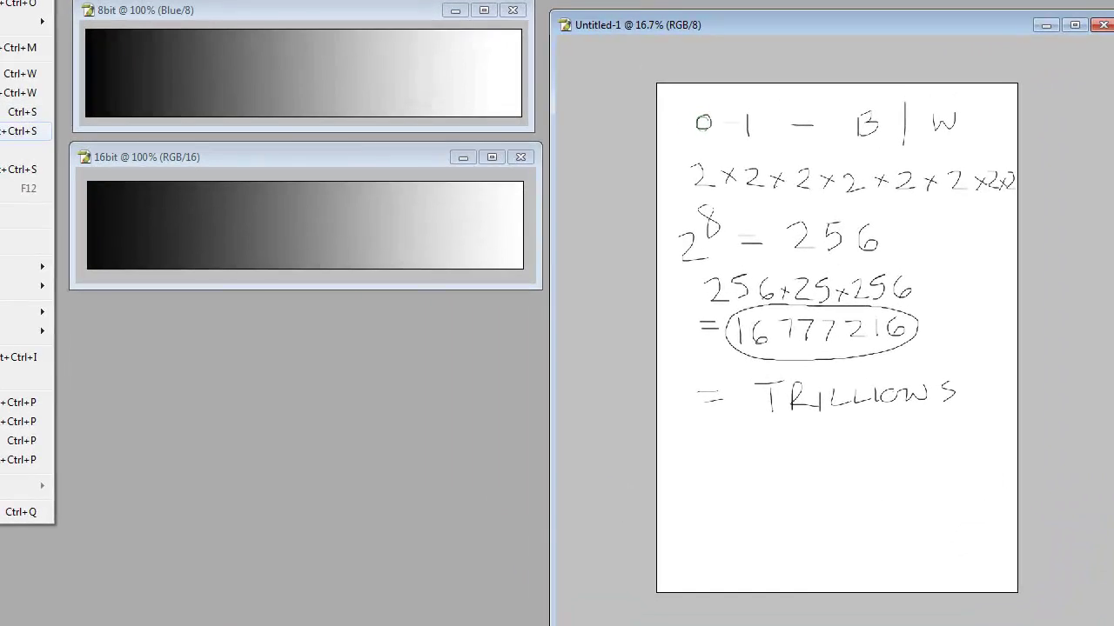
left_click(26, 130)
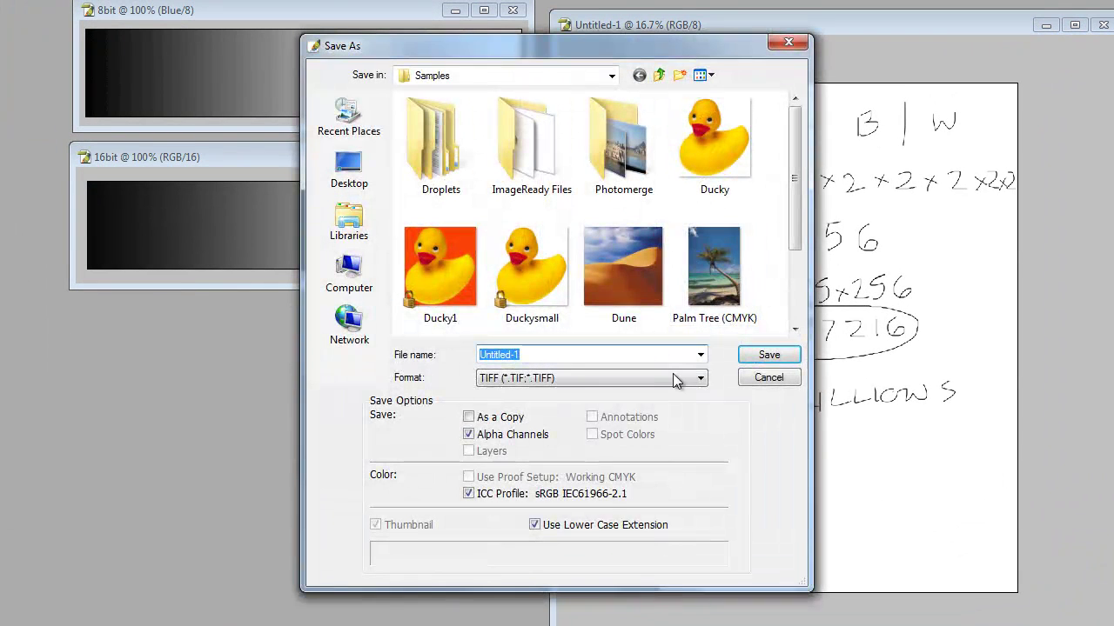
left_click(600, 378)
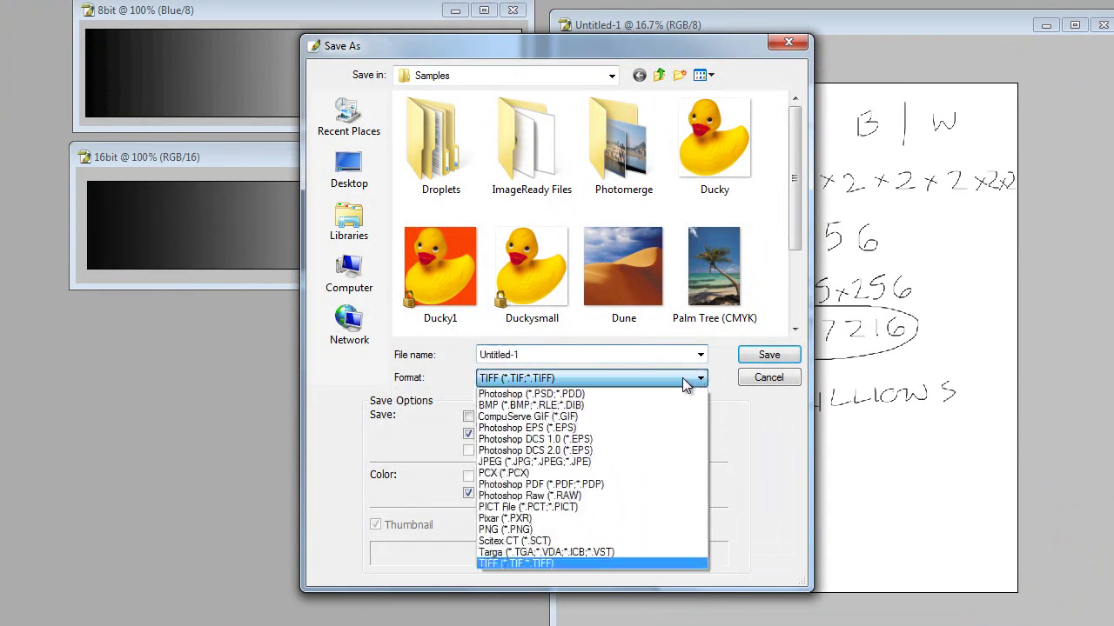
left_click(600, 554)
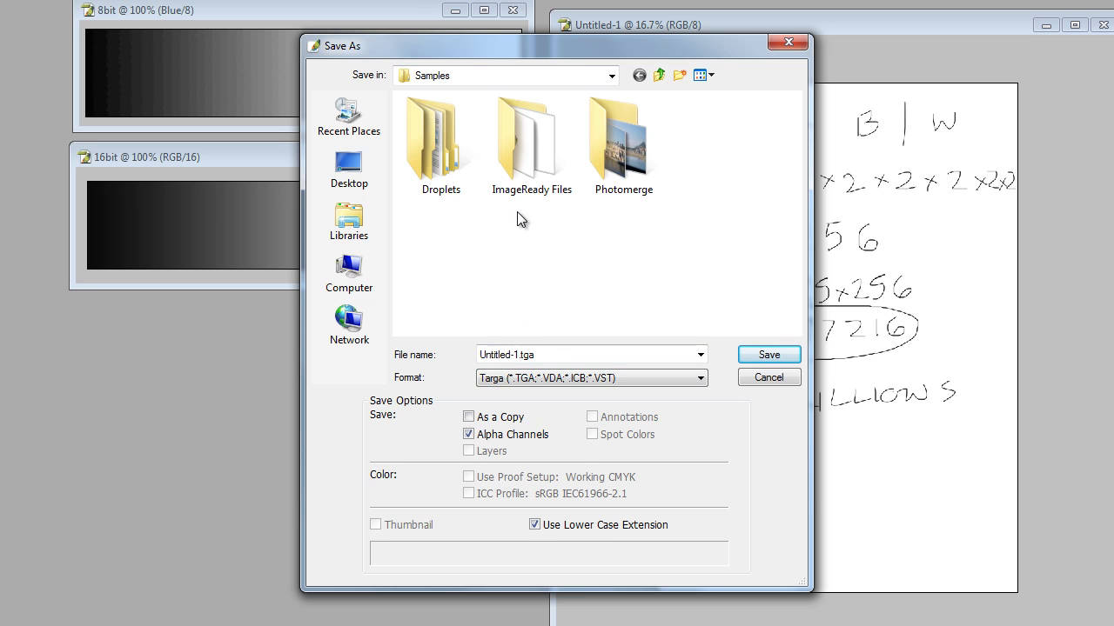
left_click(759, 364)
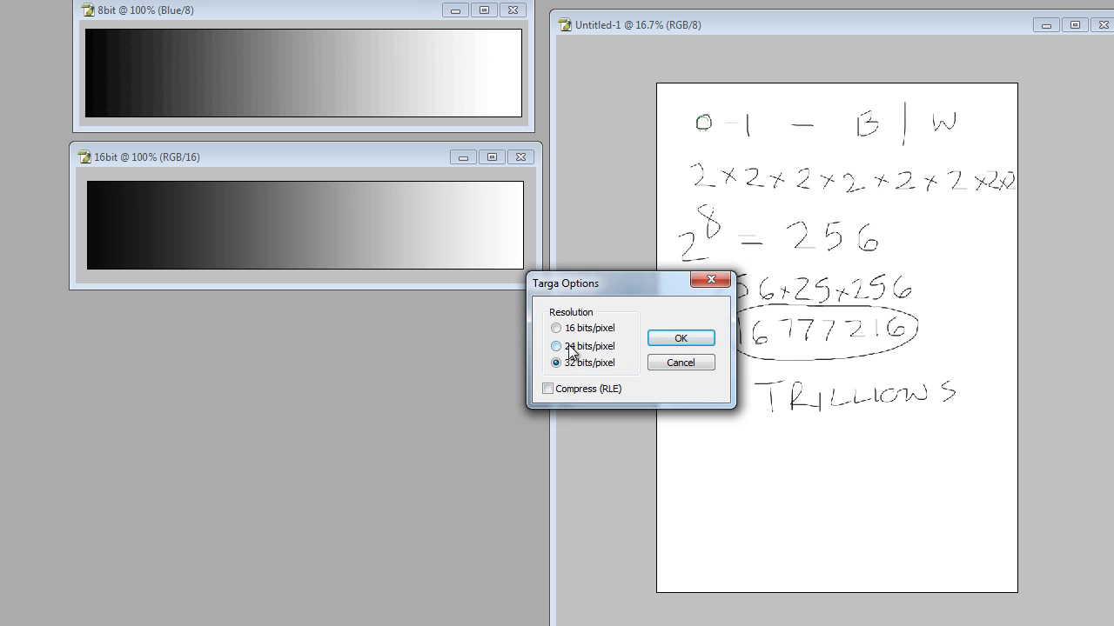
Choose 32 bits/pixel in the Targa Options and confirm.
left_click(557, 346)
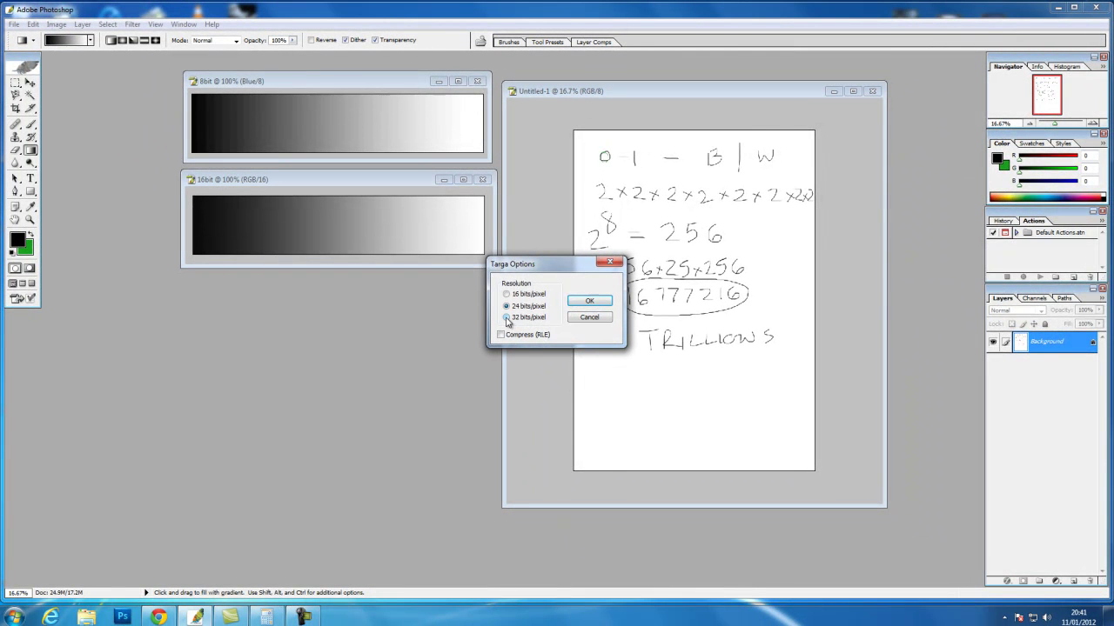
left_click(508, 318)
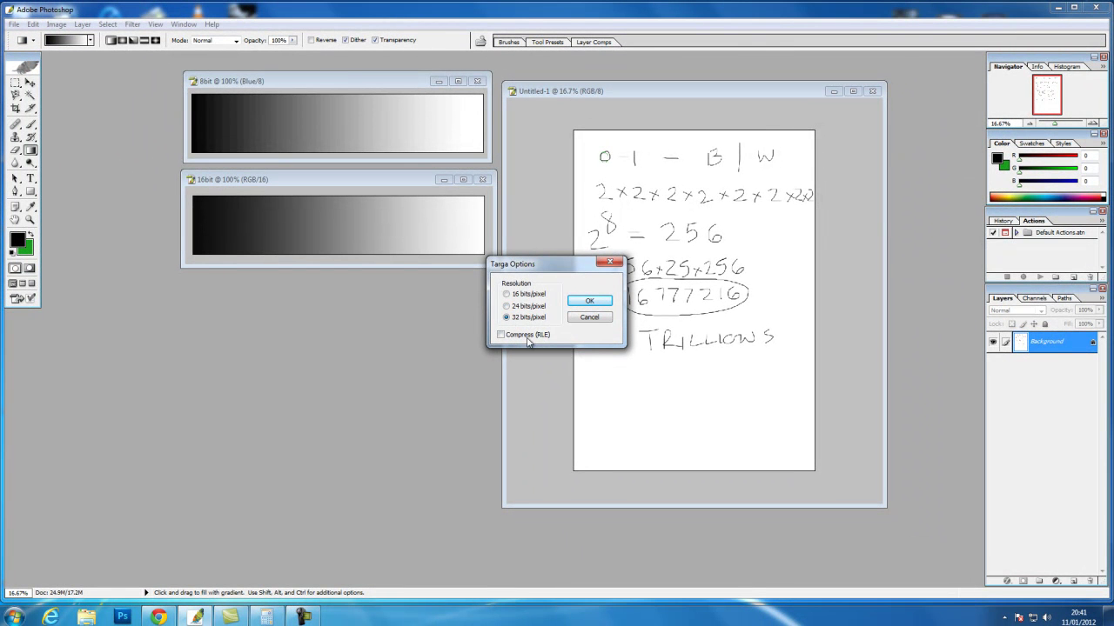
left_click(586, 303)
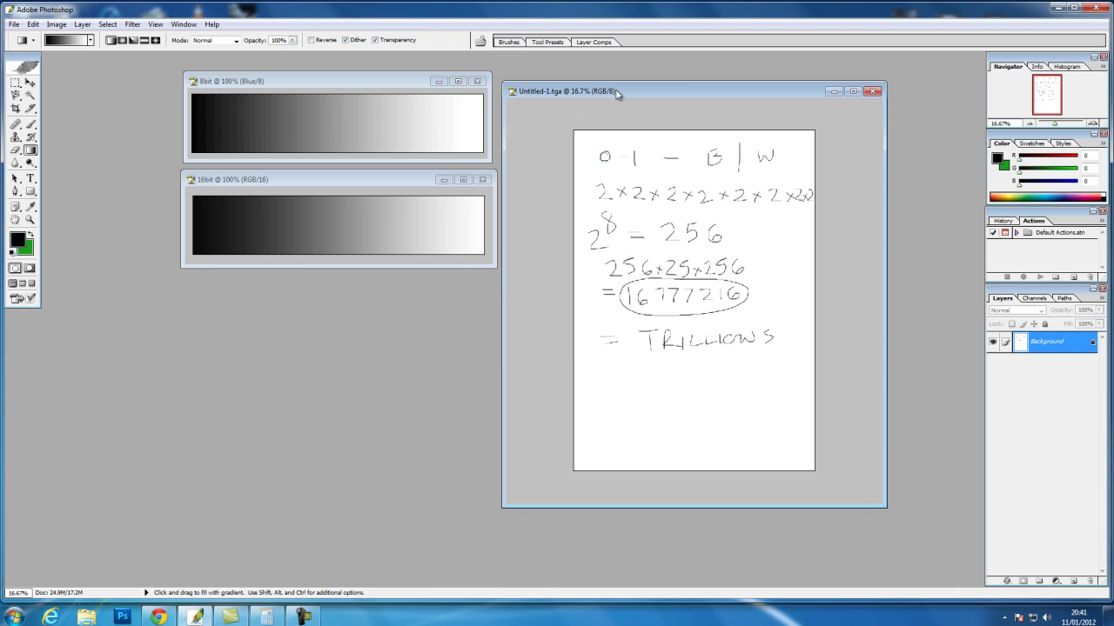
Toggle Untitled-1.tga between its Alpha 1 channel and RGB composite, ending on RGB.
left_click_drag(616, 93, 574, 89)
left_click(1044, 306)
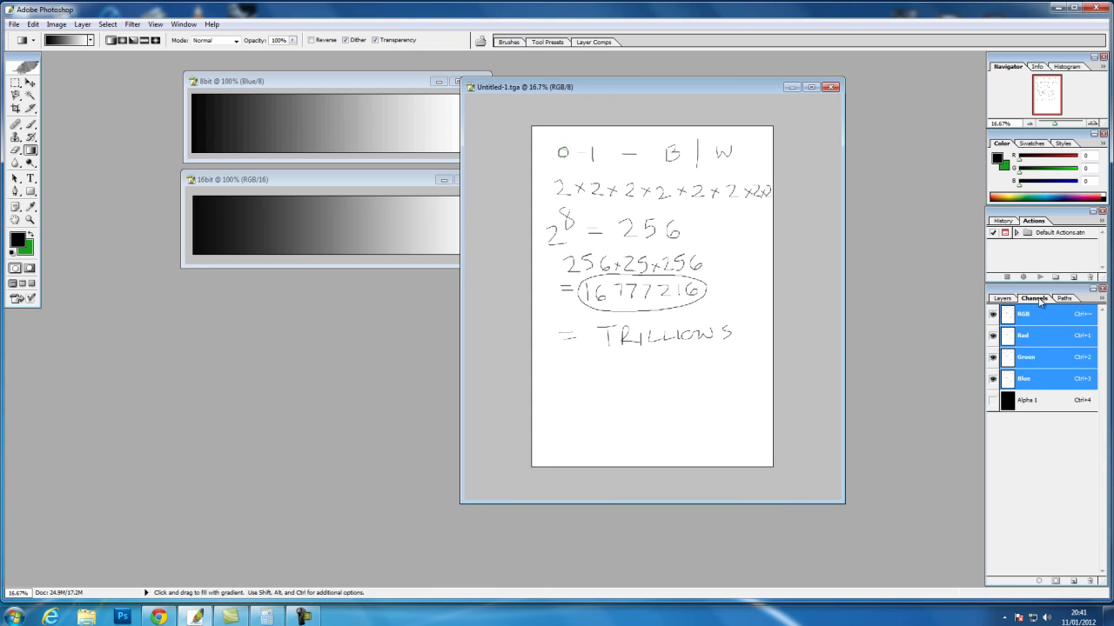
left_click(1043, 406)
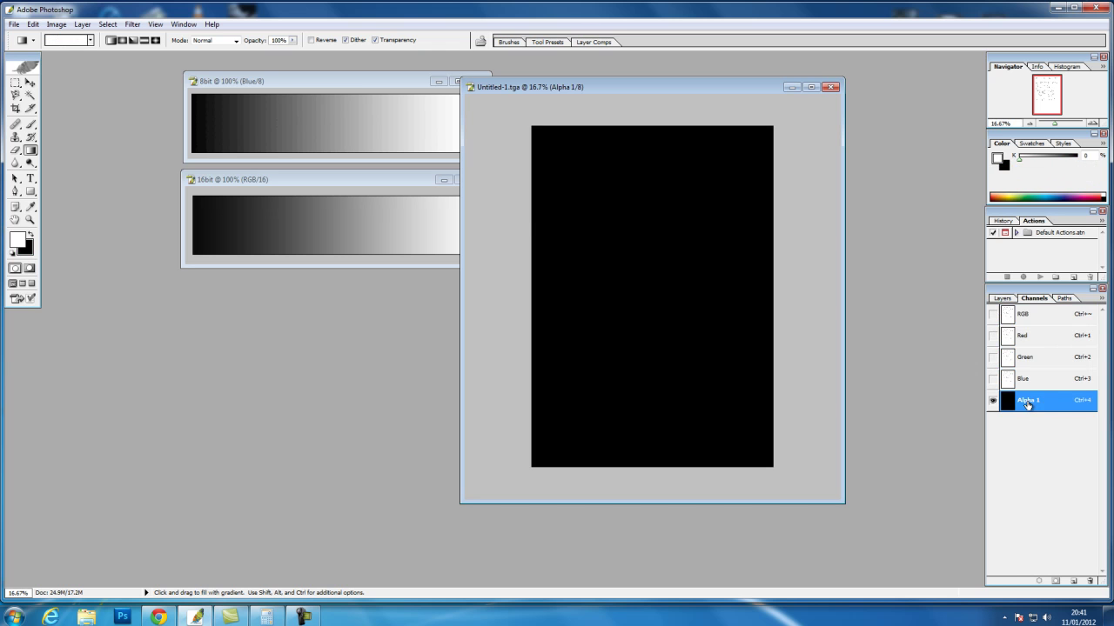
left_click(1044, 317)
left_click(1044, 404)
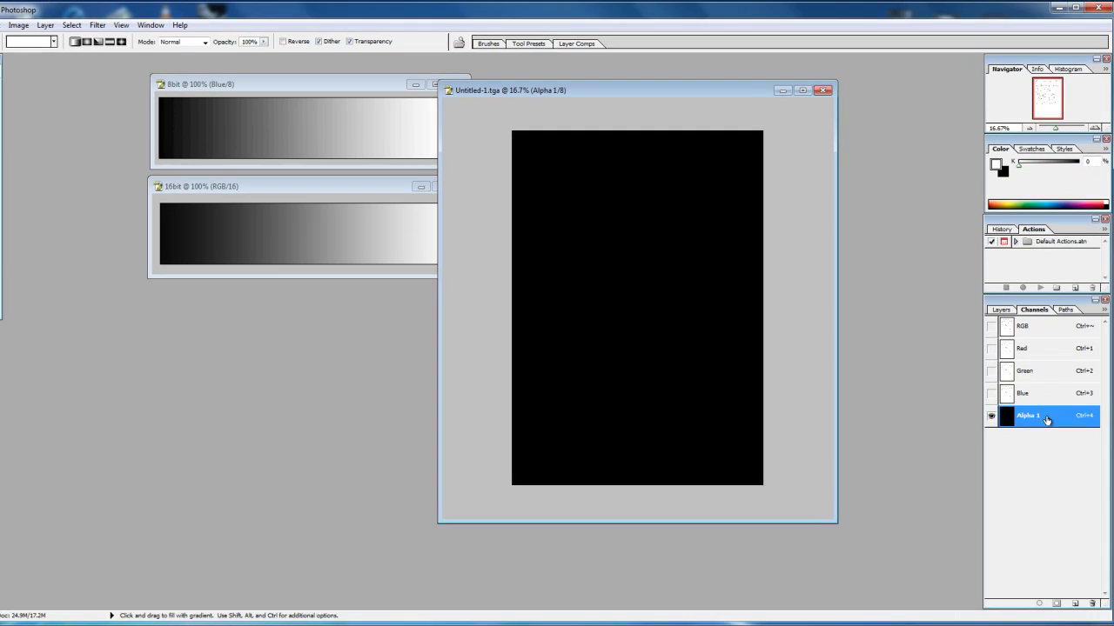
left_click(1053, 327)
left_click(1047, 416)
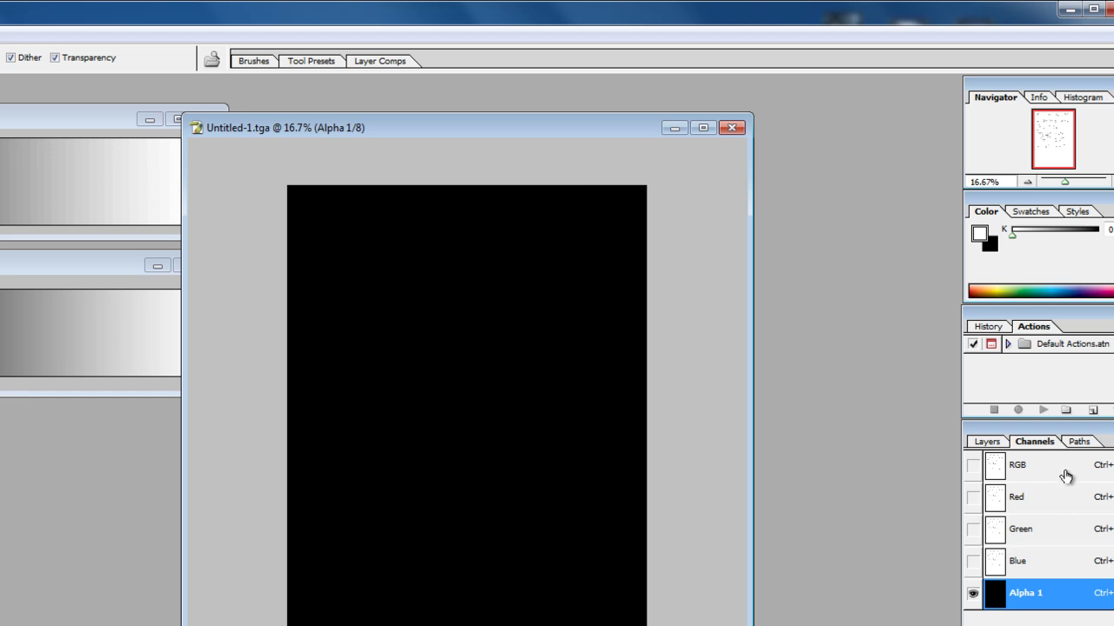
left_click(1066, 476)
left_click(1063, 595)
left_click(1053, 472)
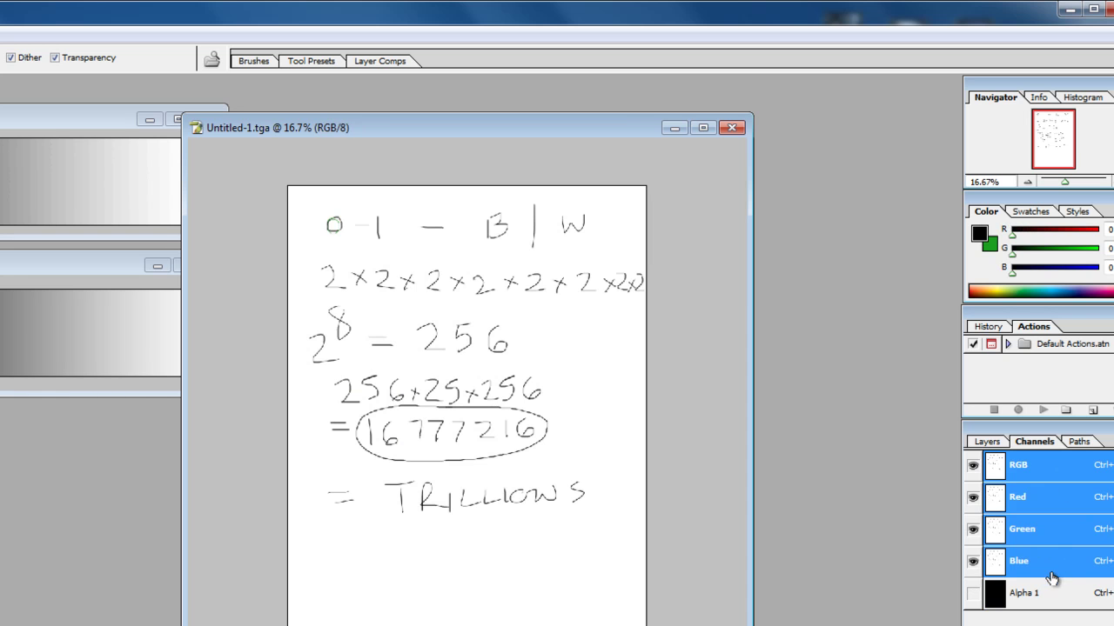
left_click(1053, 593)
left_click(1054, 474)
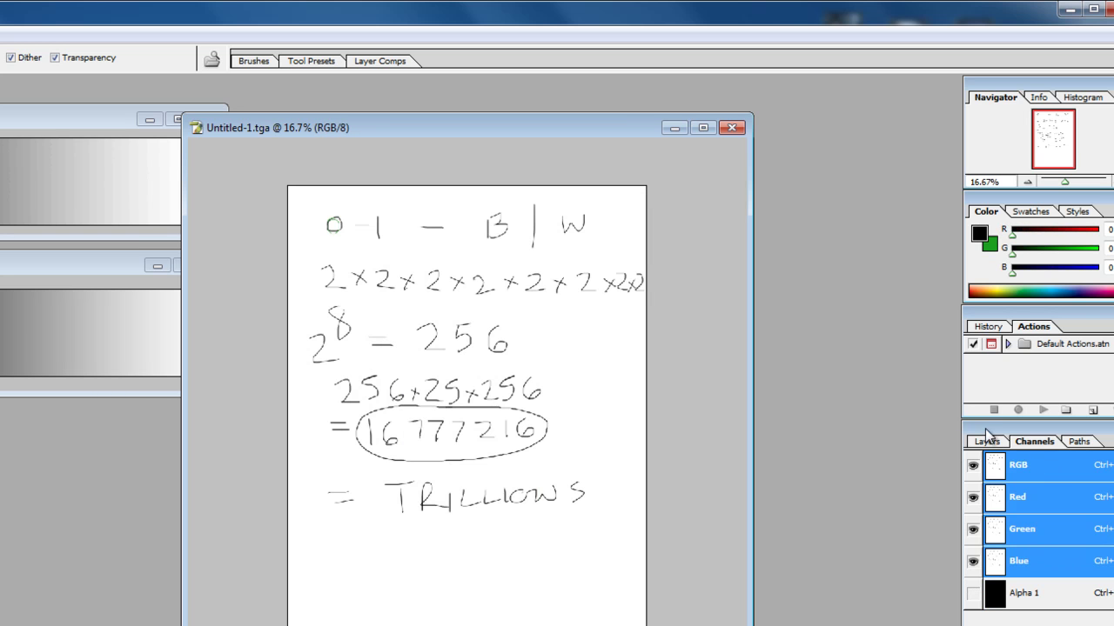